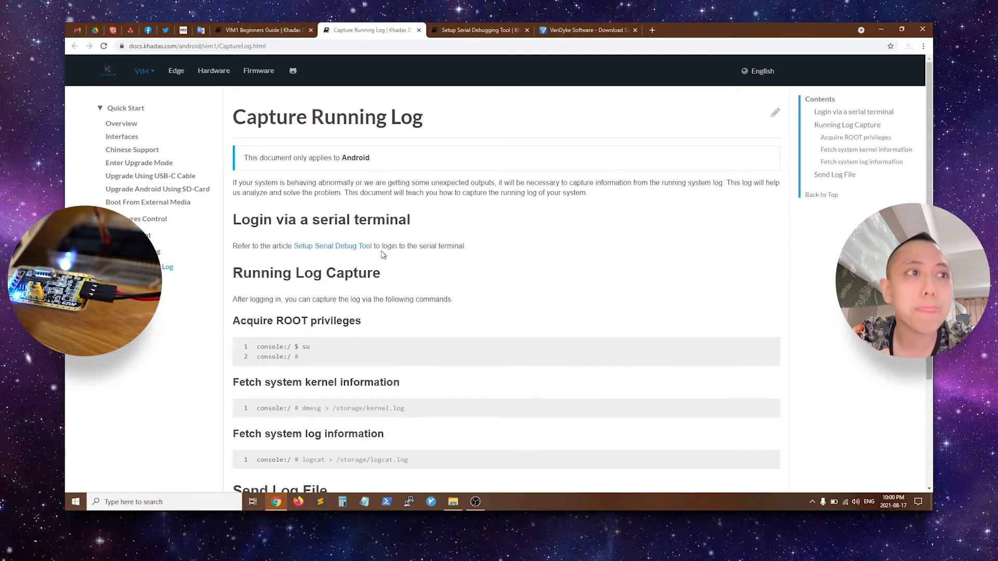
Step: Read the intro on abnormal behaviour and capturing the system log, highlighting each phrase in turn
left_click_drag(232, 183, 359, 182)
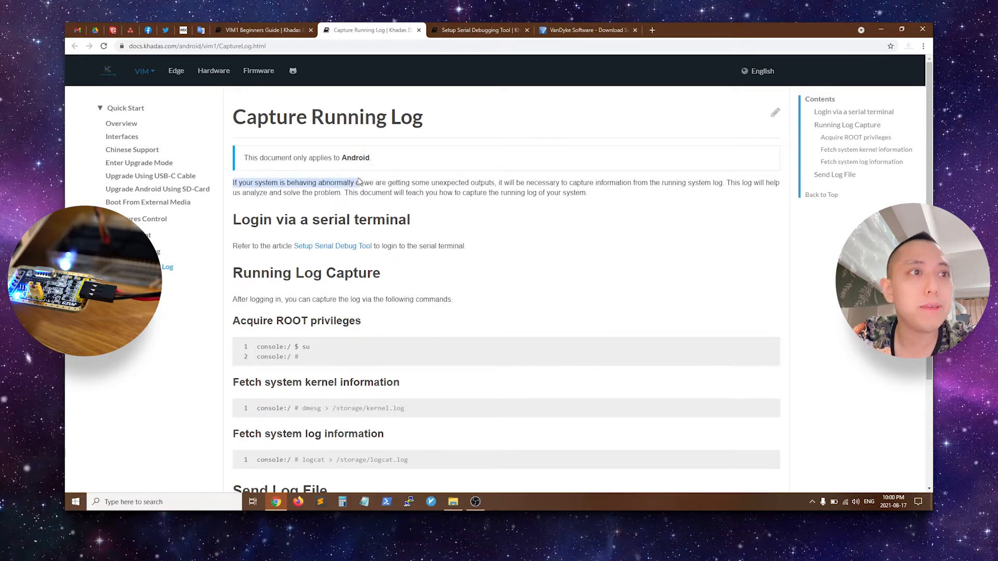
left_click(395, 176)
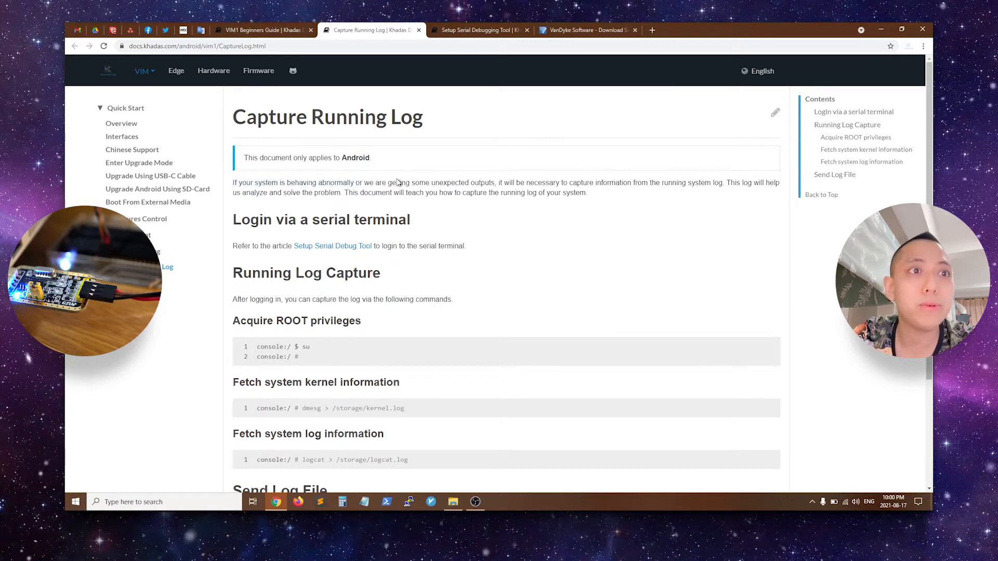
left_click_drag(232, 182, 461, 173)
left_click_drag(388, 183, 495, 182)
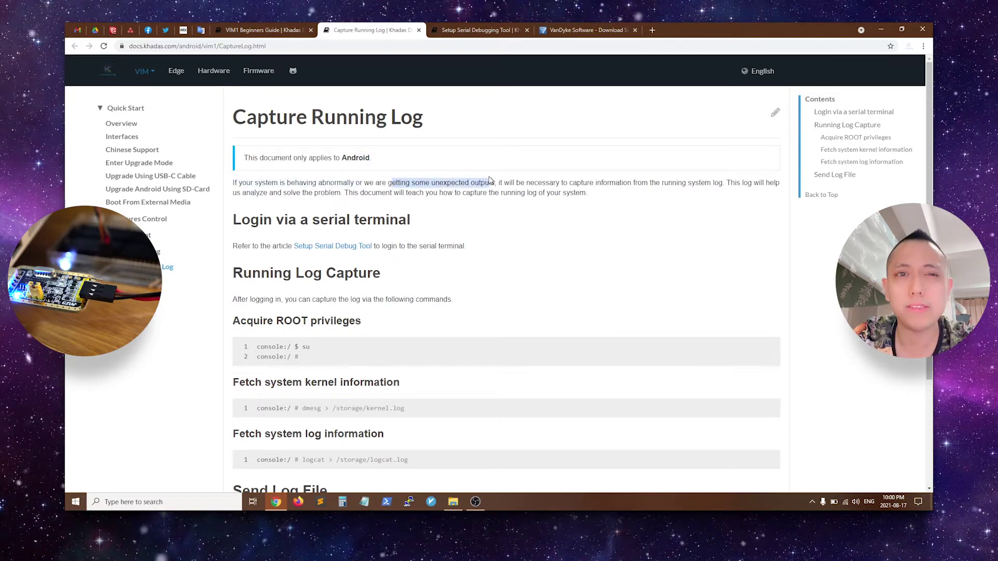
left_click(529, 195)
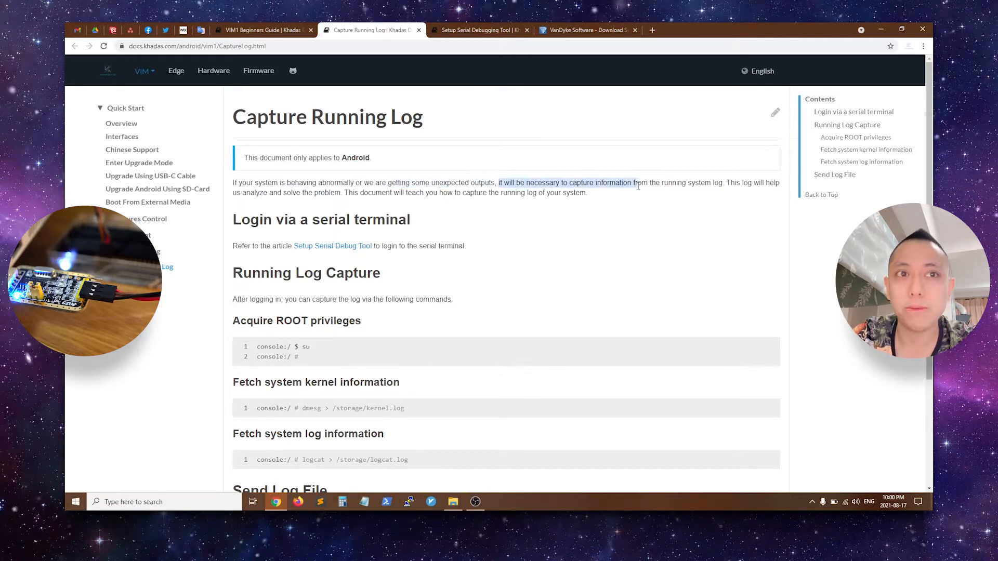
left_click_drag(499, 183, 723, 182)
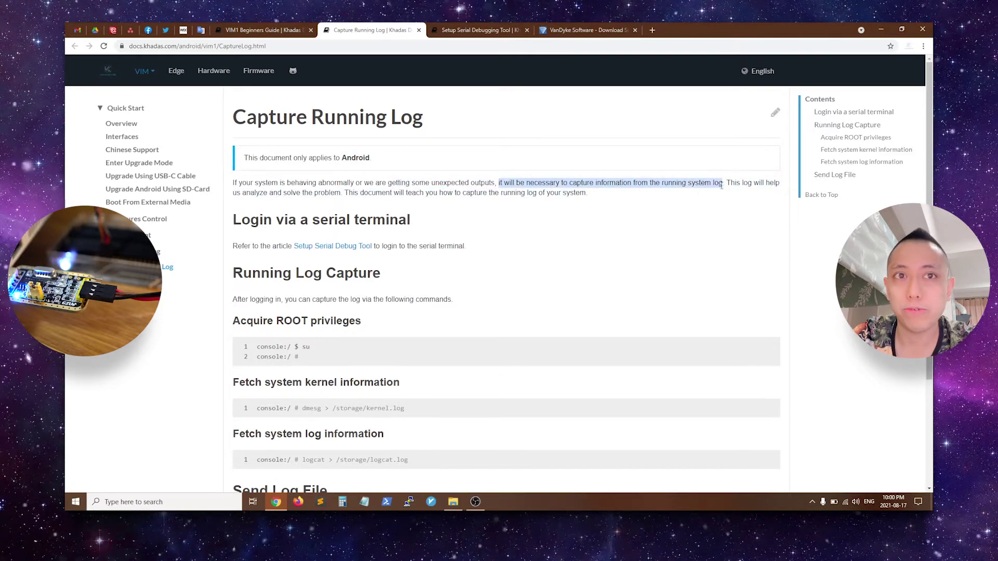
left_click(707, 218)
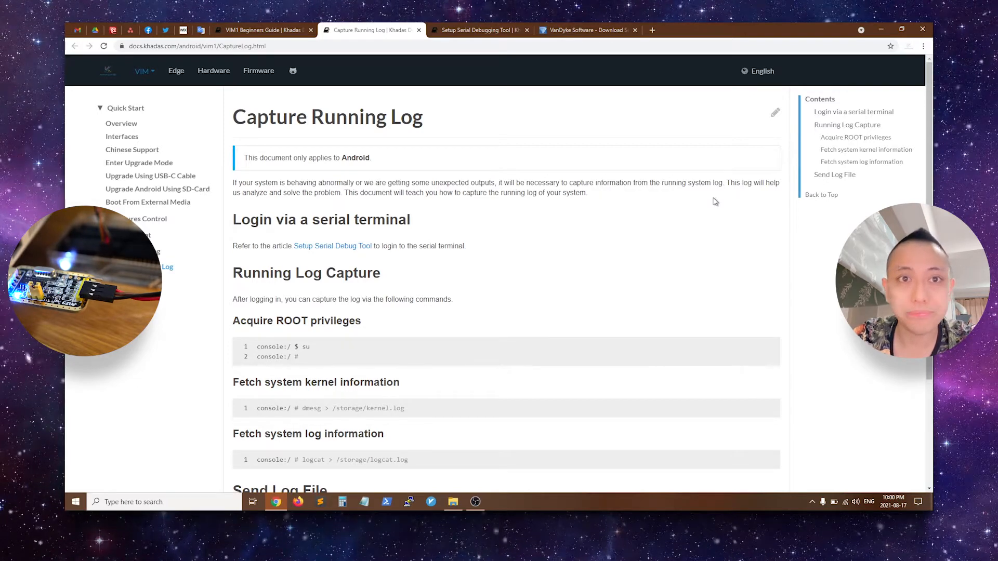
Step: Highlight the sentences about solving the problem and teaching log capture
left_click_drag(725, 183, 741, 198)
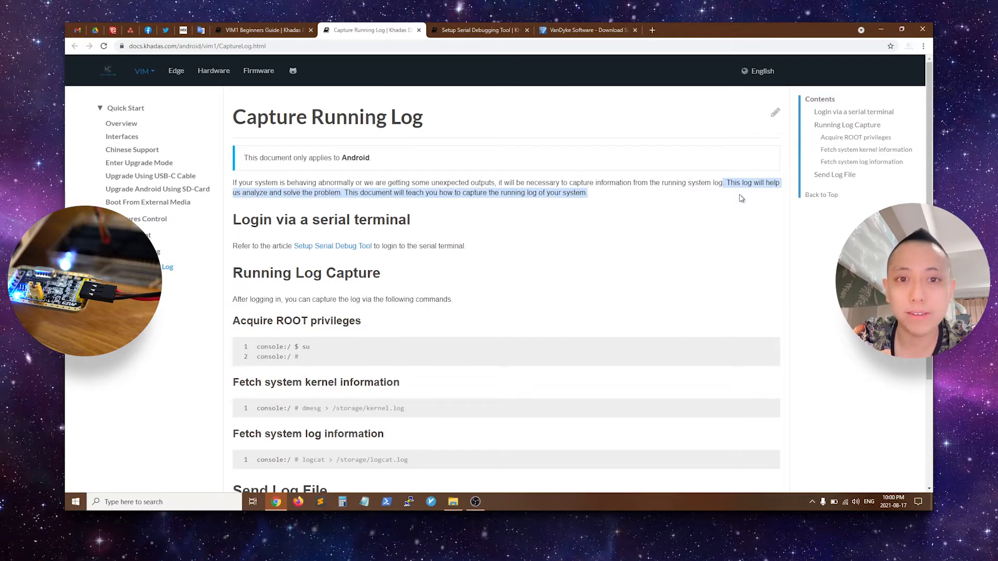
left_click(699, 216)
left_click_drag(283, 193, 332, 194)
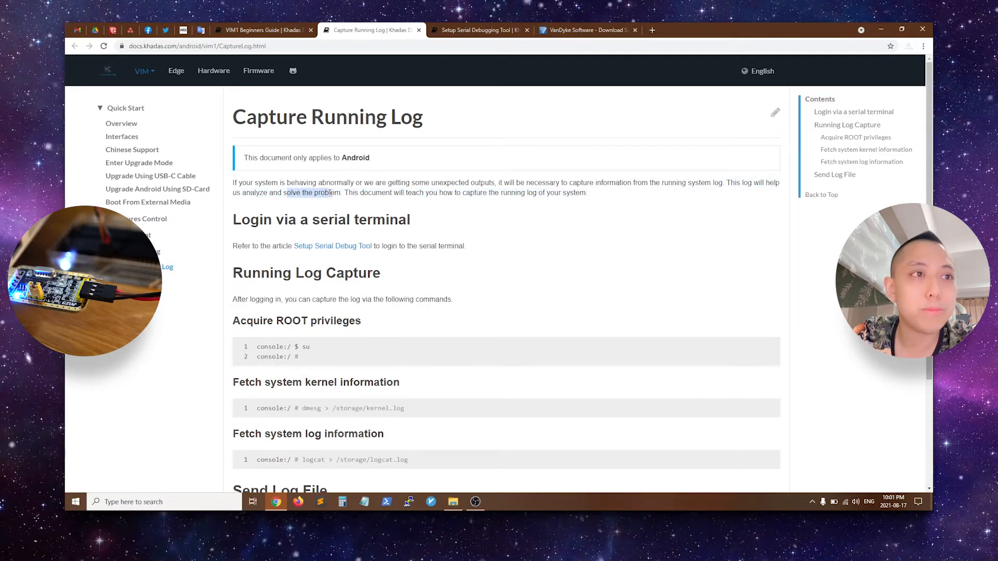
left_click(321, 197)
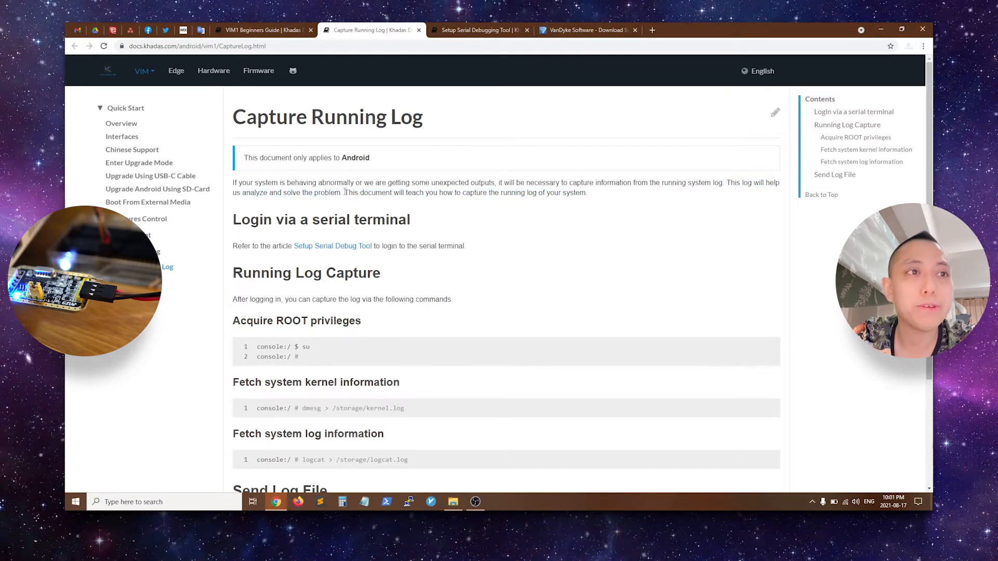
left_click_drag(344, 193, 591, 193)
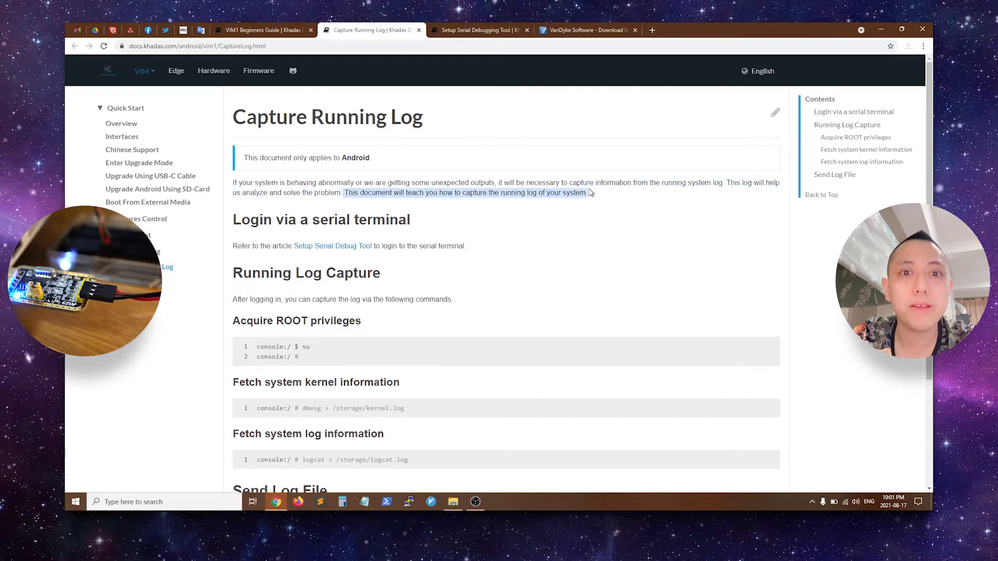
left_click(613, 237)
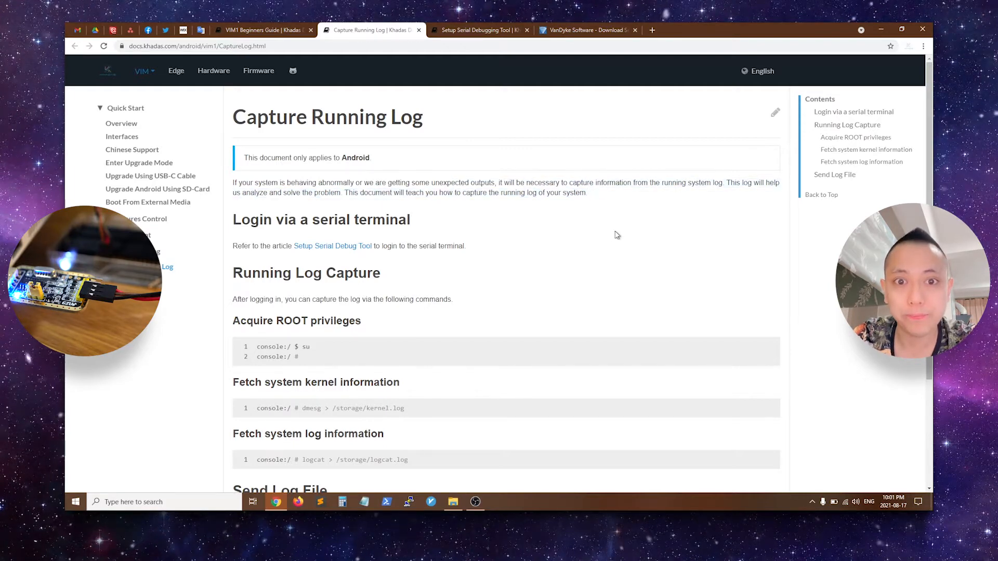
Step: Trim the address to the Khadas docs home page and load it
left_click(201, 47)
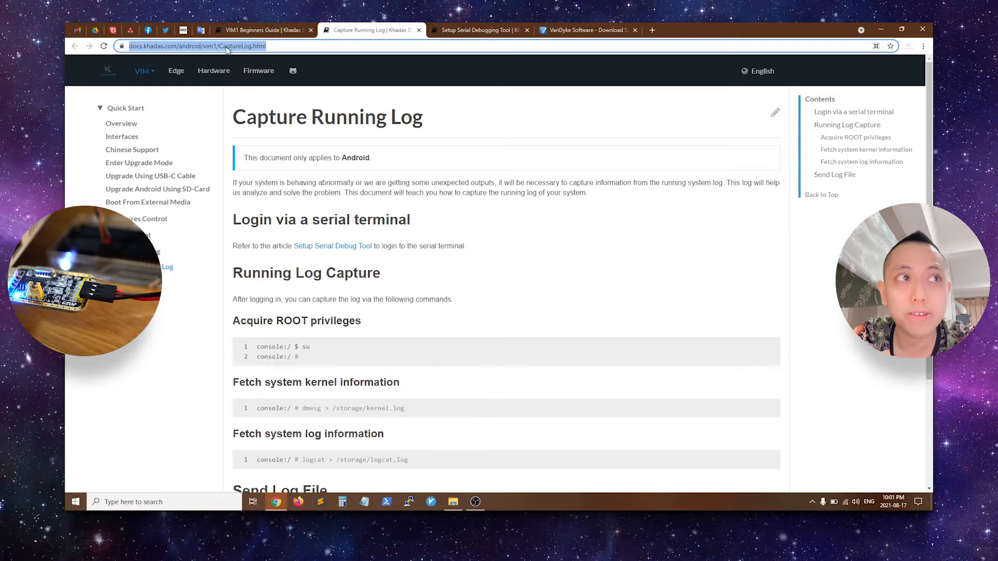
left_click(298, 48)
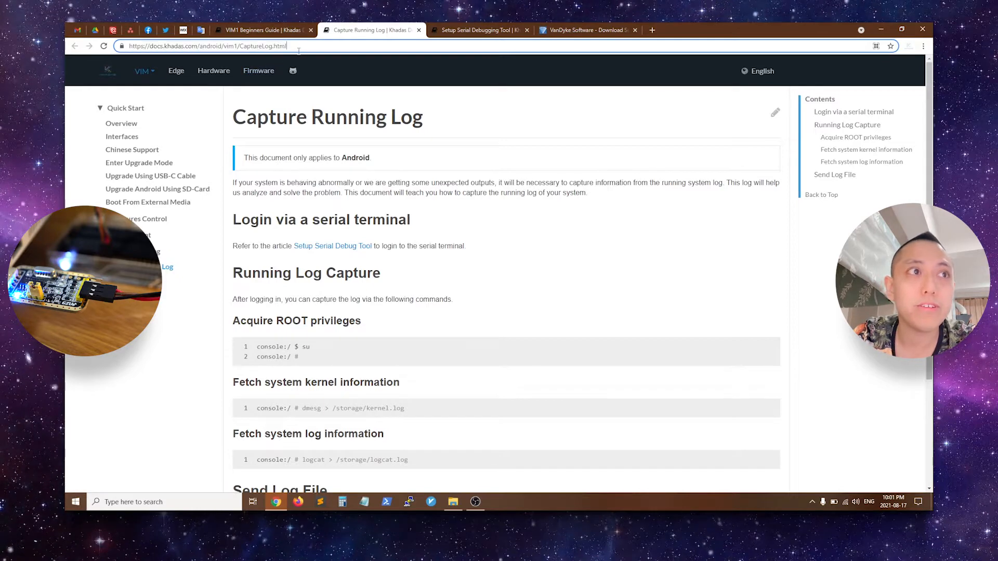
left_click_drag(306, 47, 151, 47)
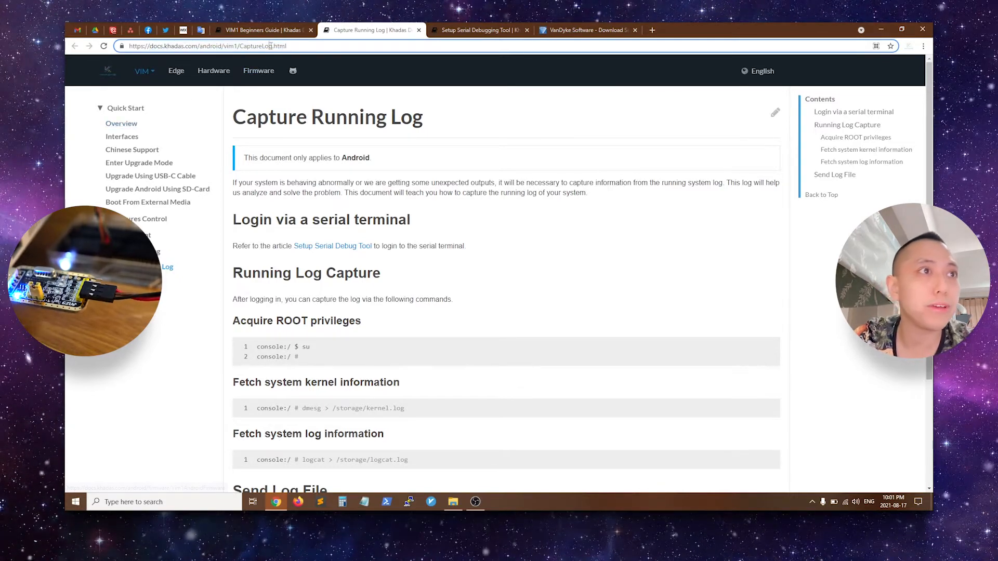
left_click_drag(287, 47, 200, 47)
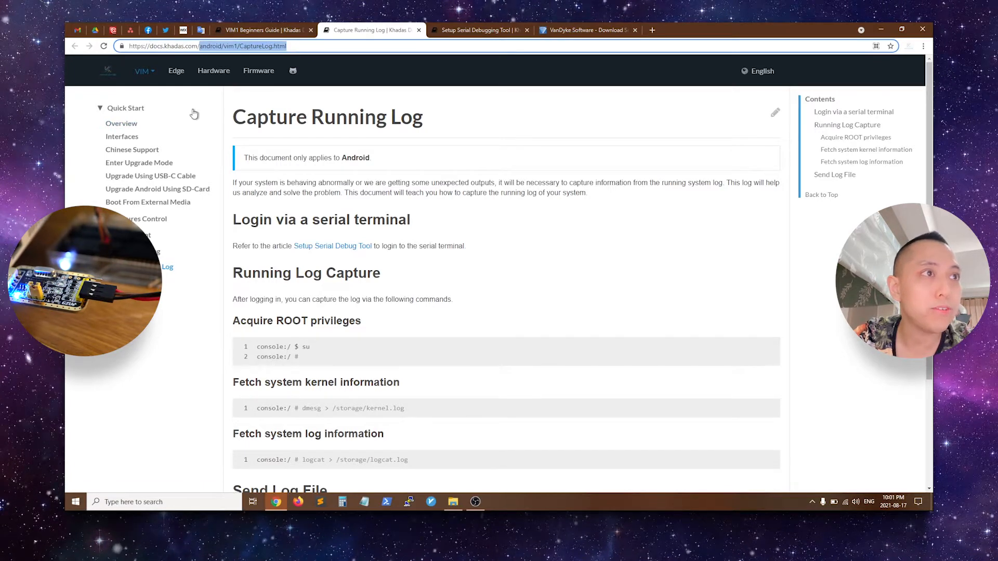
key("BackSpace")
key("Return")
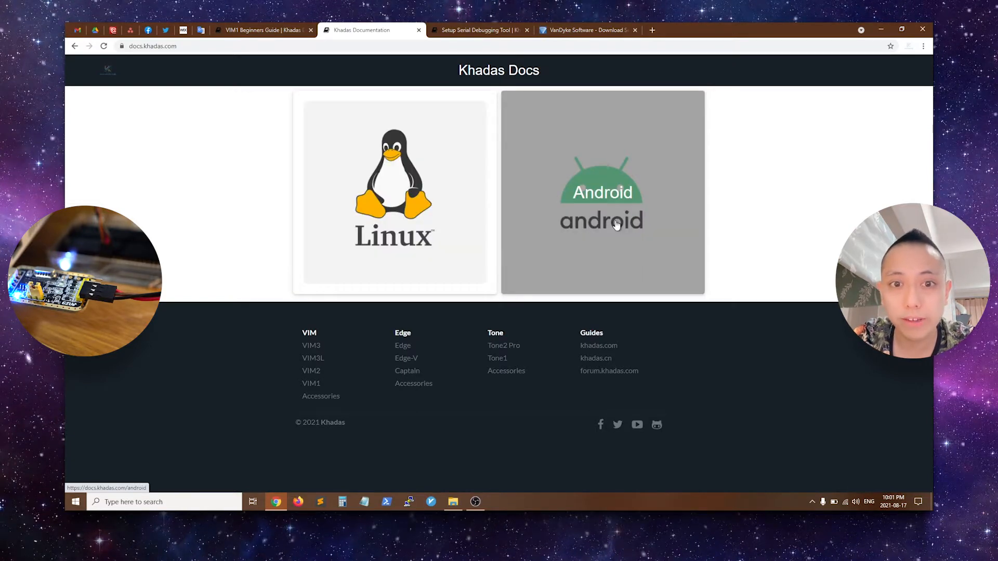
Step: Navigate from Android documentation through the VIM1 Beginners Guide to the Capture Running Log page
left_click(601, 219)
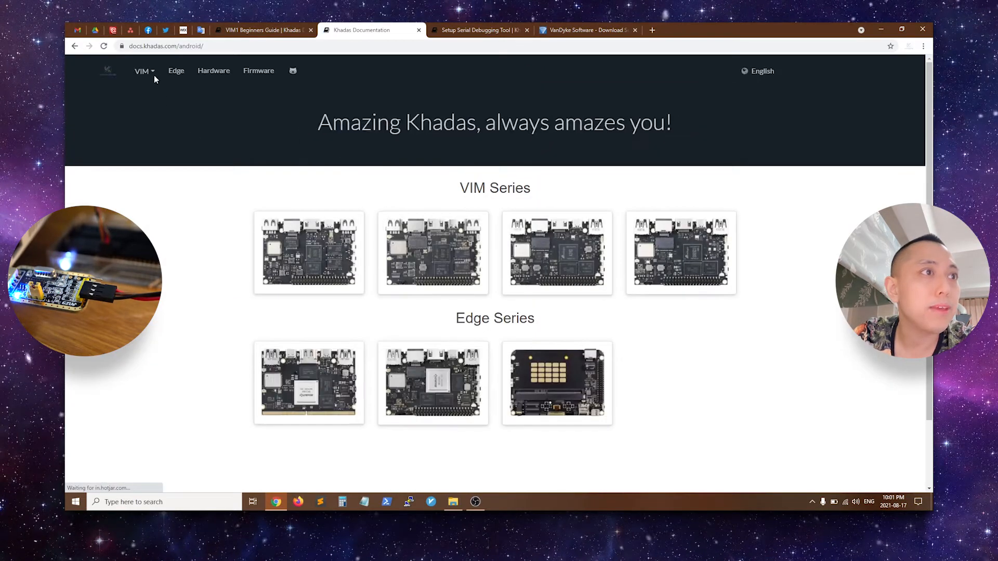
left_click(316, 256)
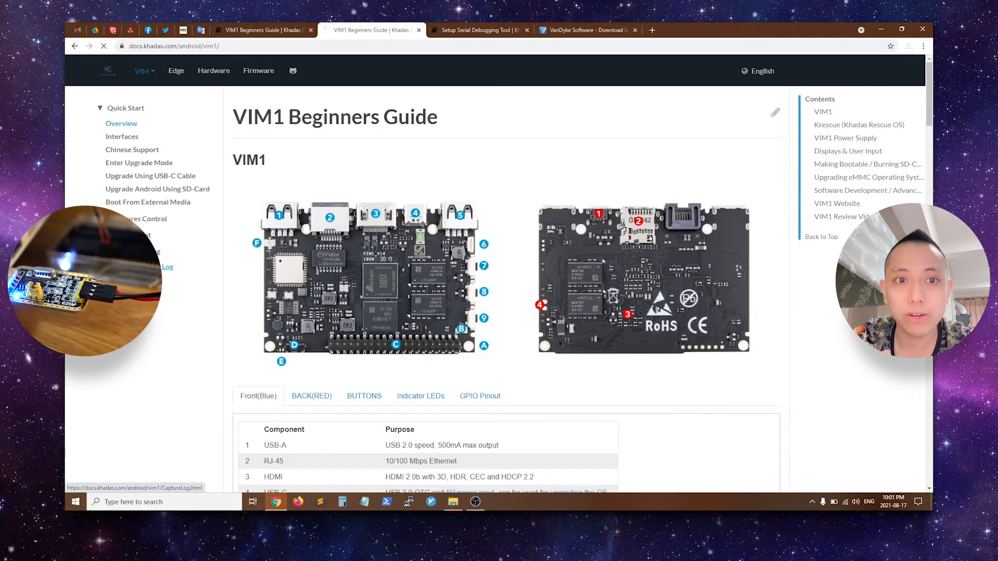
left_click(156, 267)
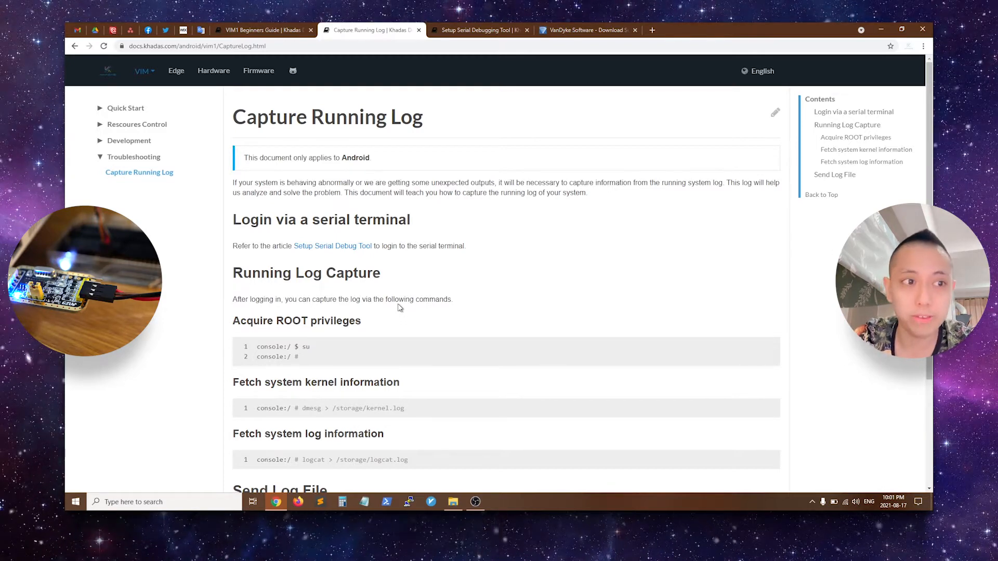
scroll(398, 307, "down", 3)
scroll(397, 308, "up", 3)
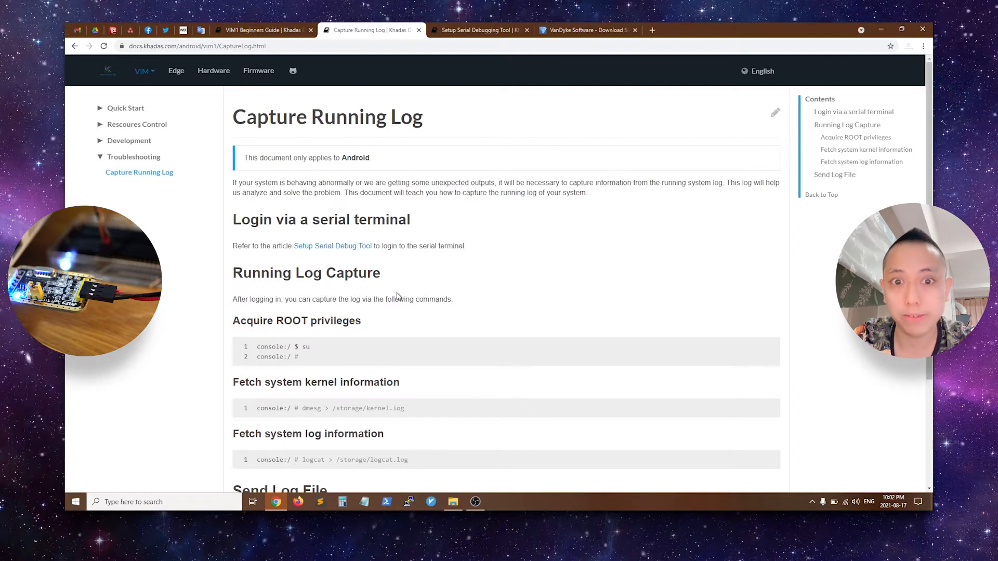
scroll(397, 297, "down", 1)
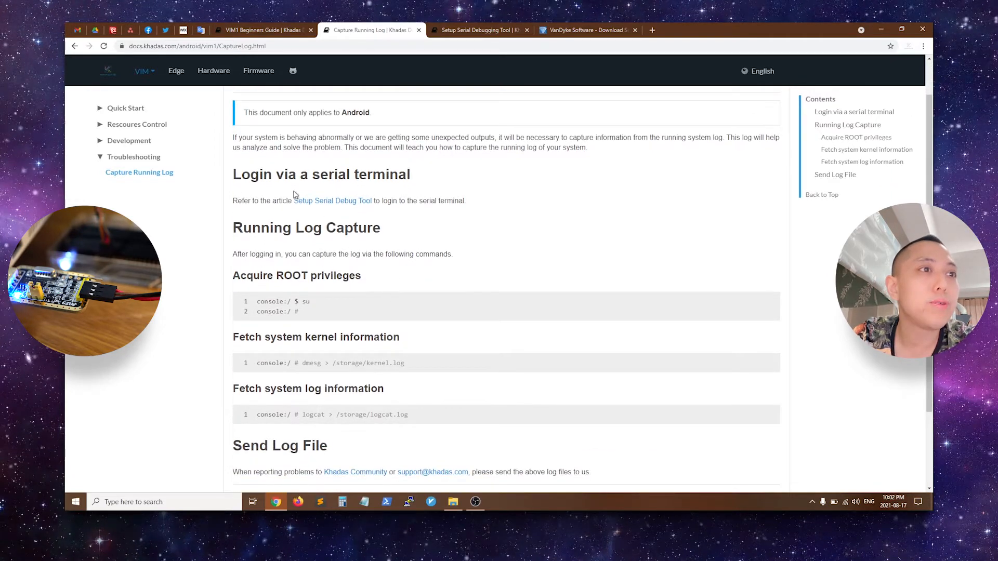
Step: Highlight the Login via serial terminal section and switch to the Setup Serial Debugging Tool guide
left_click_drag(235, 175, 398, 181)
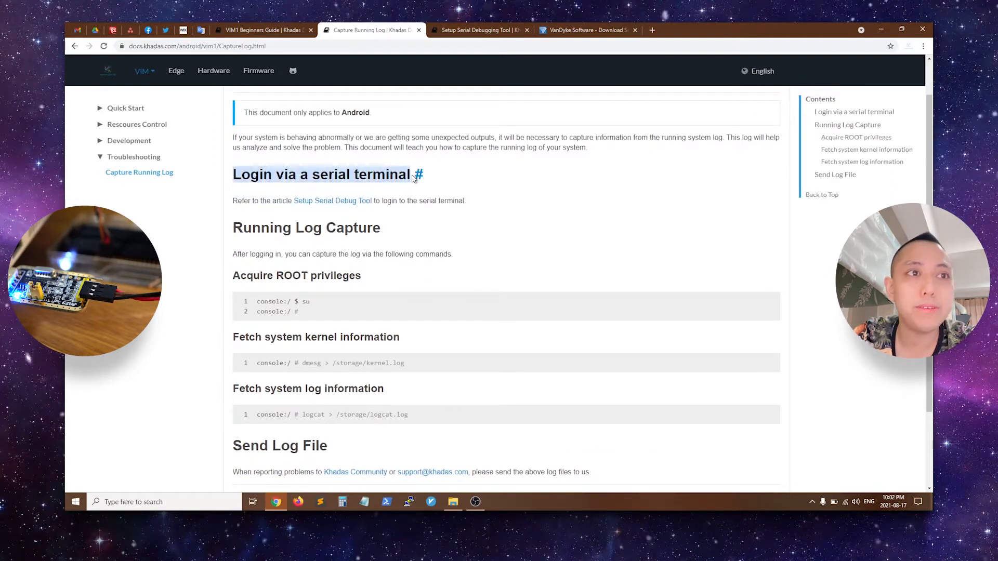
left_click(527, 178)
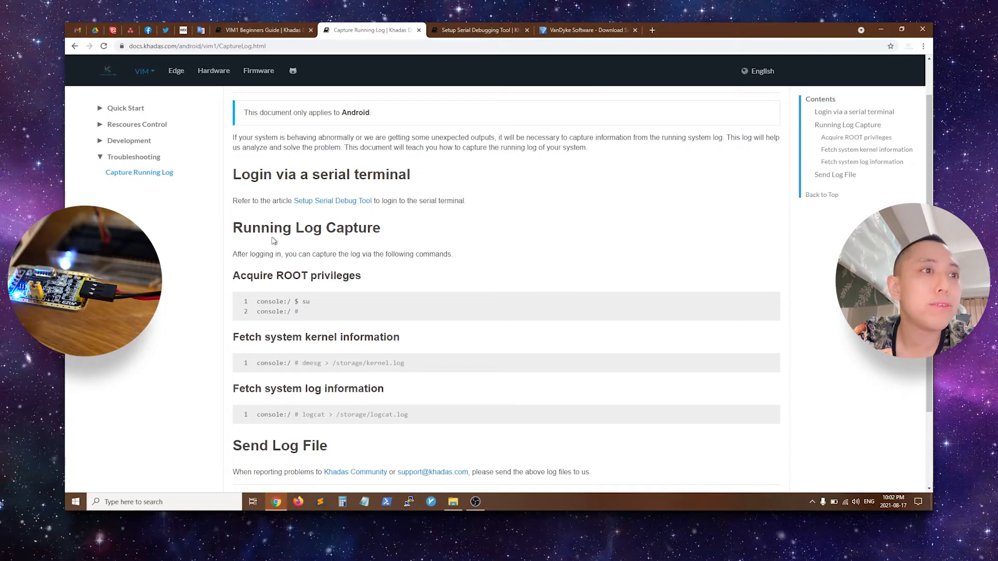
left_click_drag(278, 202, 395, 209)
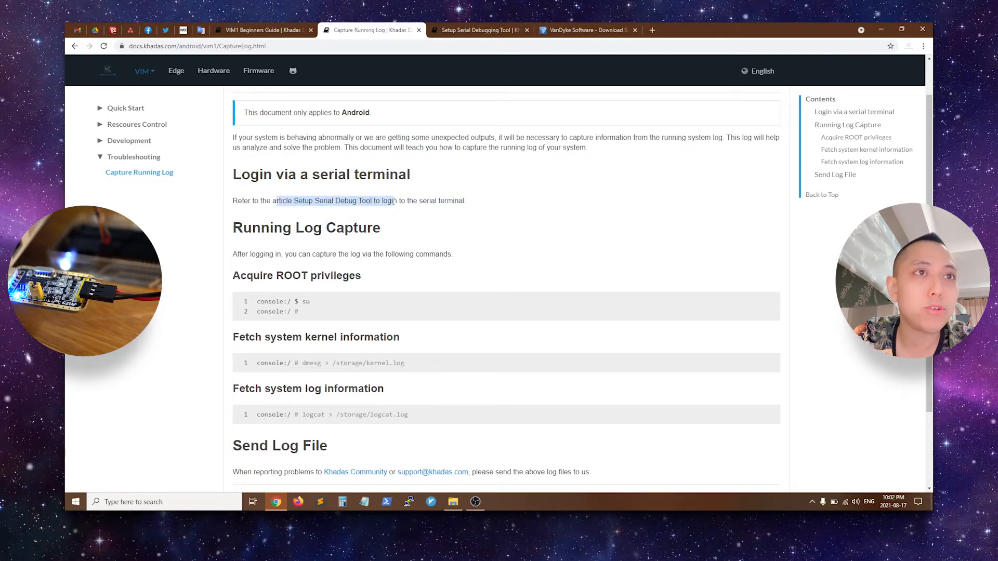
left_click(495, 32)
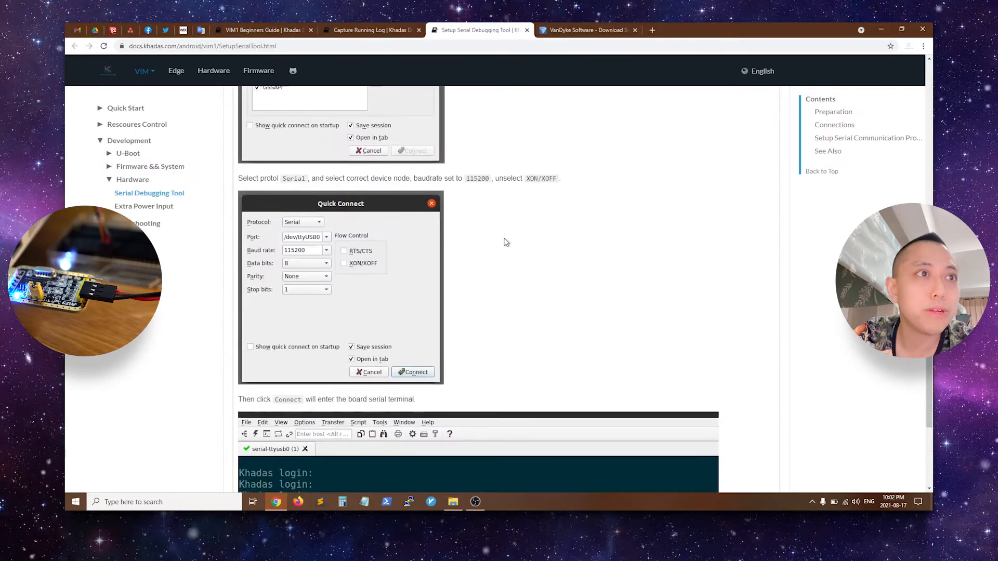
scroll(505, 242, "up", 5)
scroll(504, 242, "up", 5)
scroll(505, 243, "up", 3)
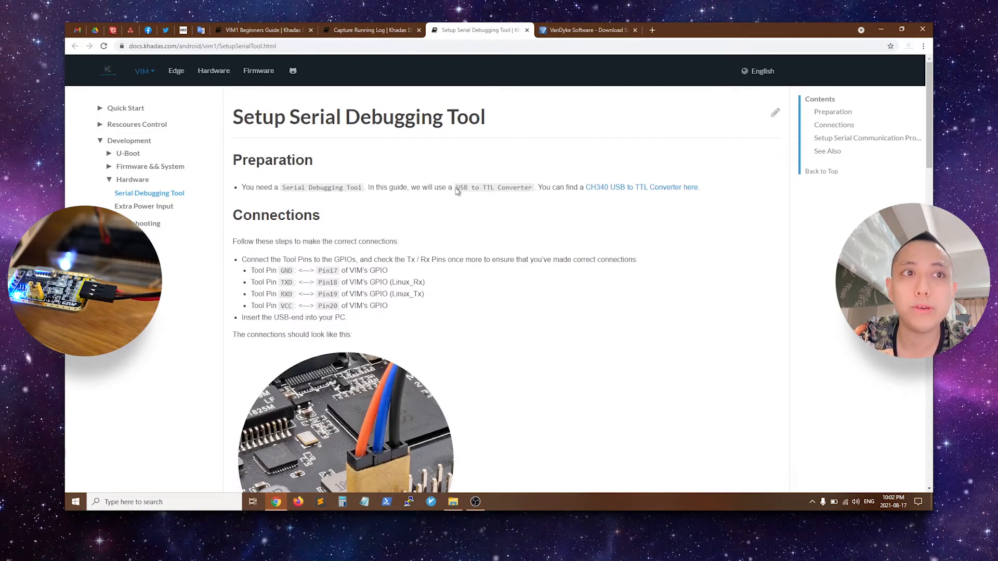
left_click_drag(457, 188, 533, 185)
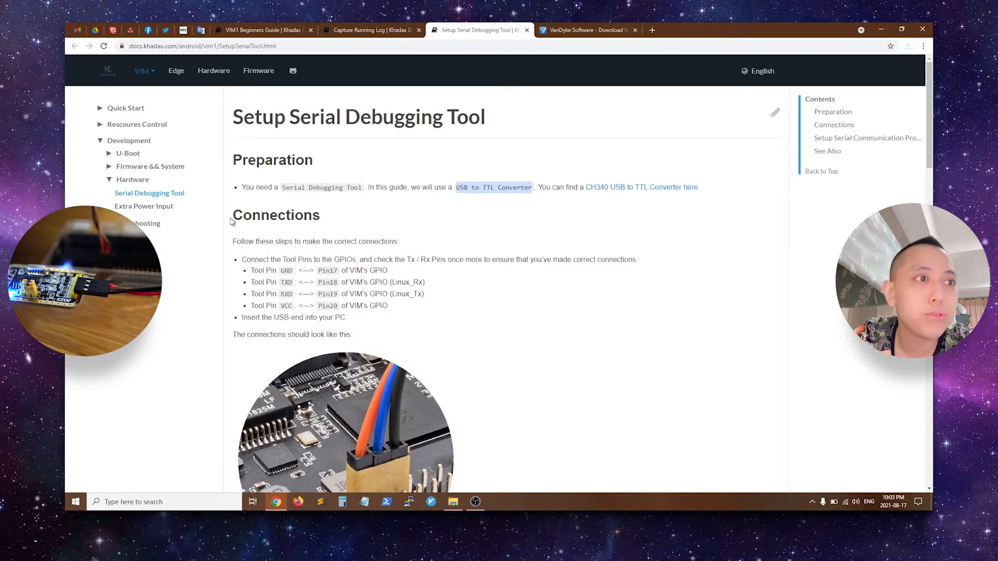
Step: Highlight the Connections heading and the GND-to-Pin17 line, then view the Beginners Guide GPIO pinout
left_click_drag(231, 223, 319, 217)
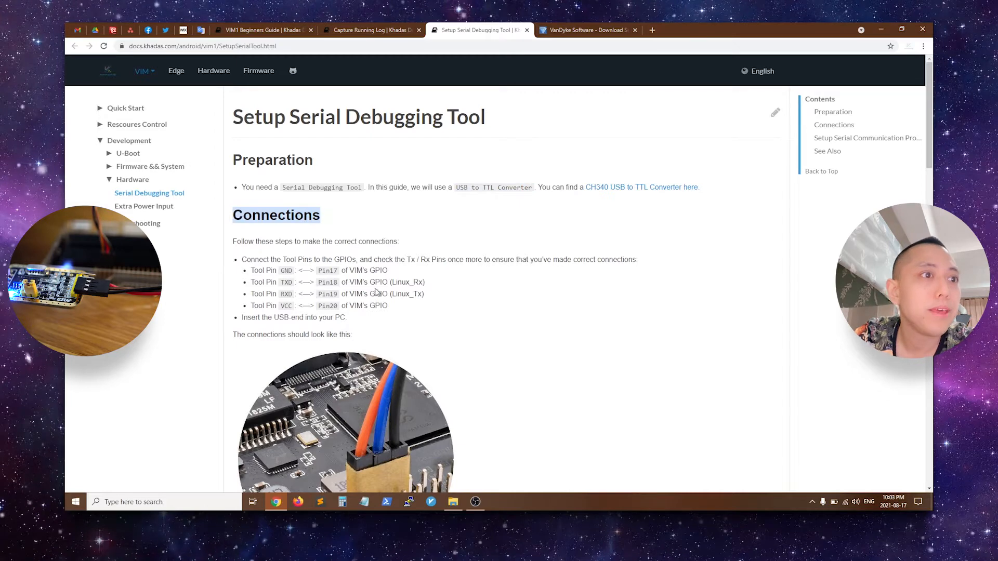
scroll(305, 250, "down", 1)
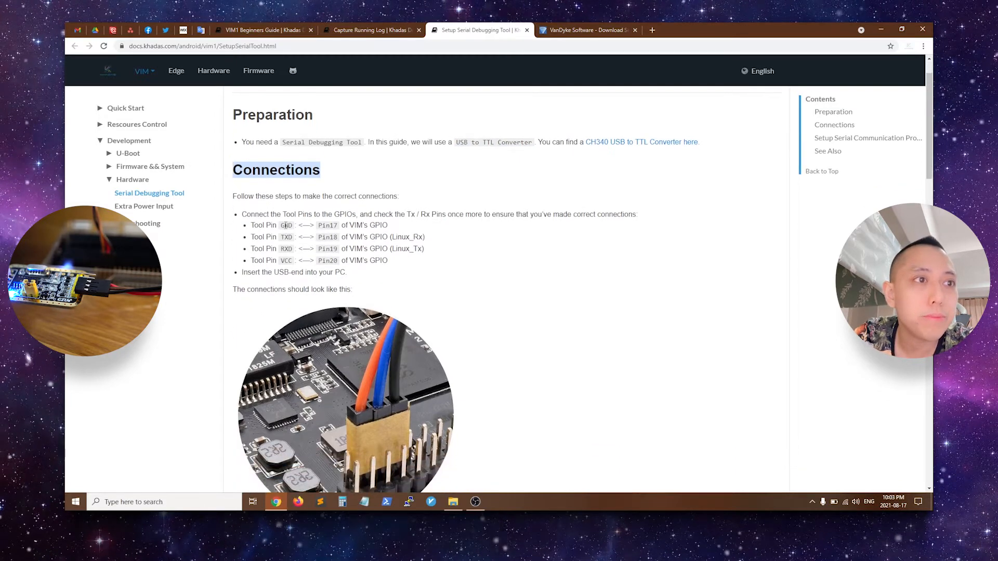
left_click_drag(252, 225, 291, 226)
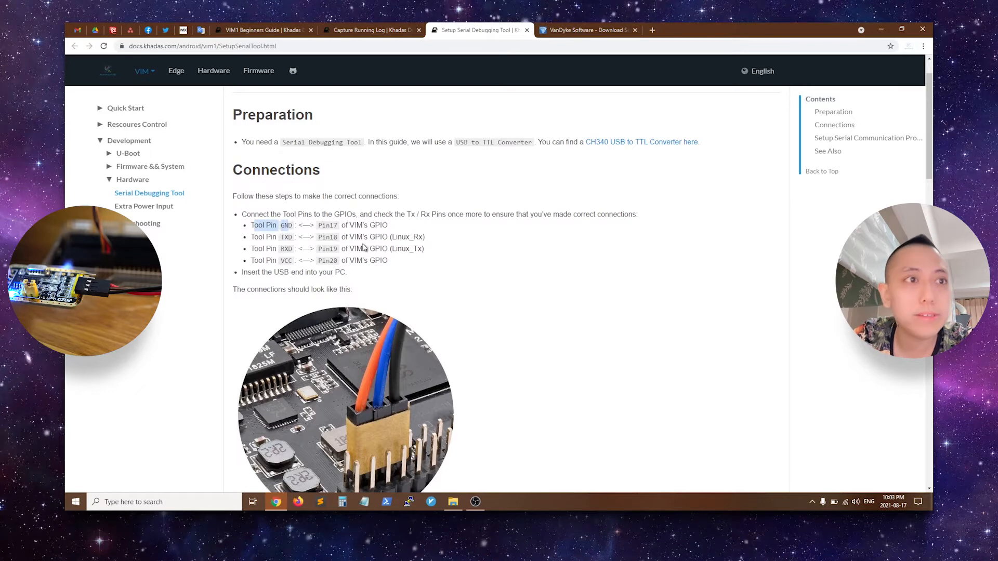
left_click_drag(318, 226, 389, 225)
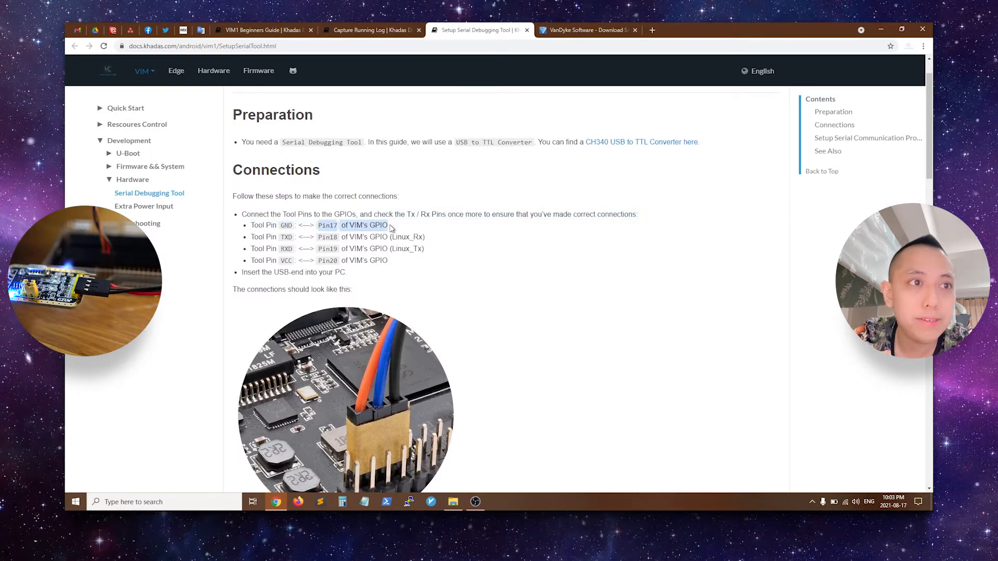
left_click(262, 30)
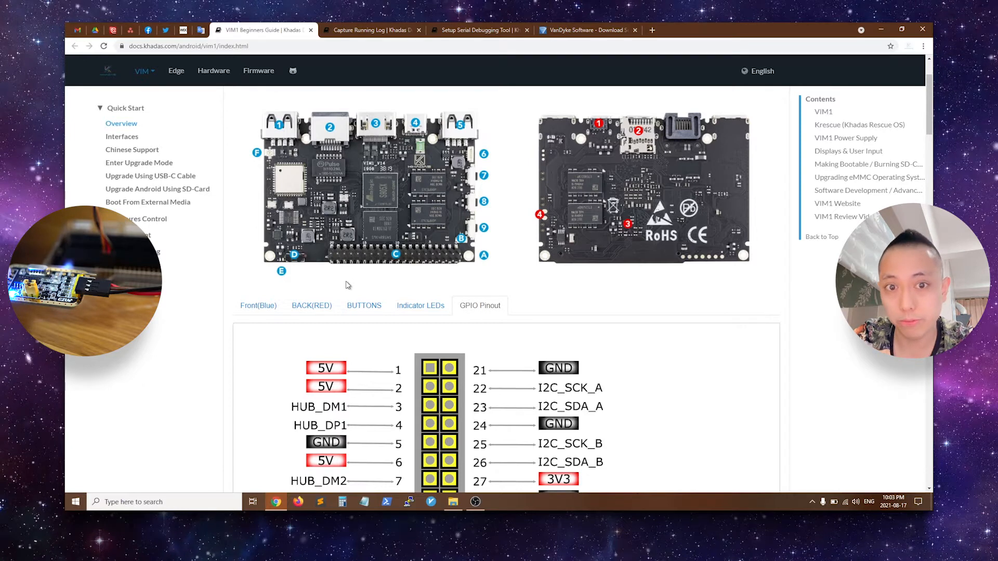
scroll(347, 286, "down", 3)
scroll(382, 274, "down", 2)
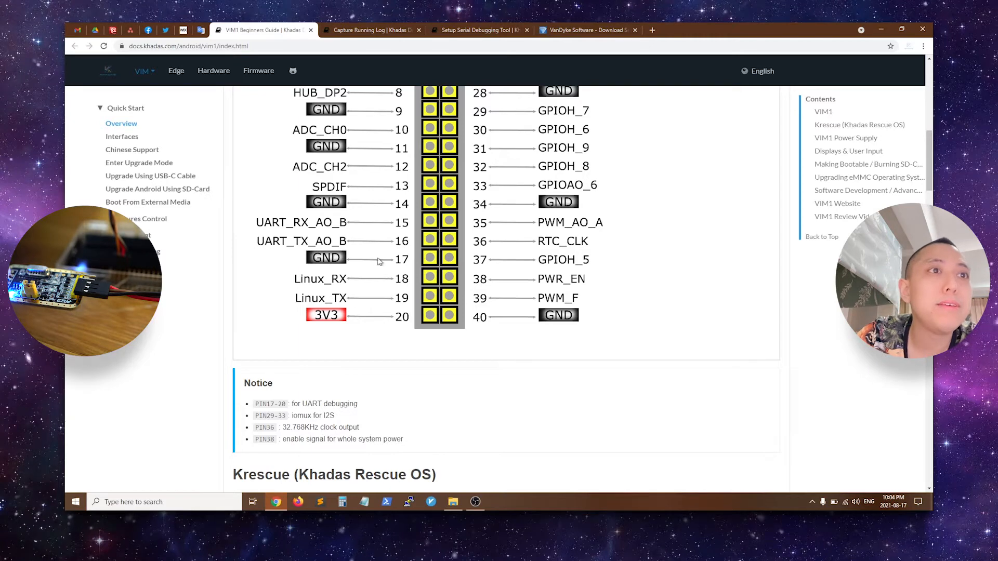
Step: Return to the Setup Serial Debugging Tool guide's Connections list after checking pins 17–20
left_click(469, 30)
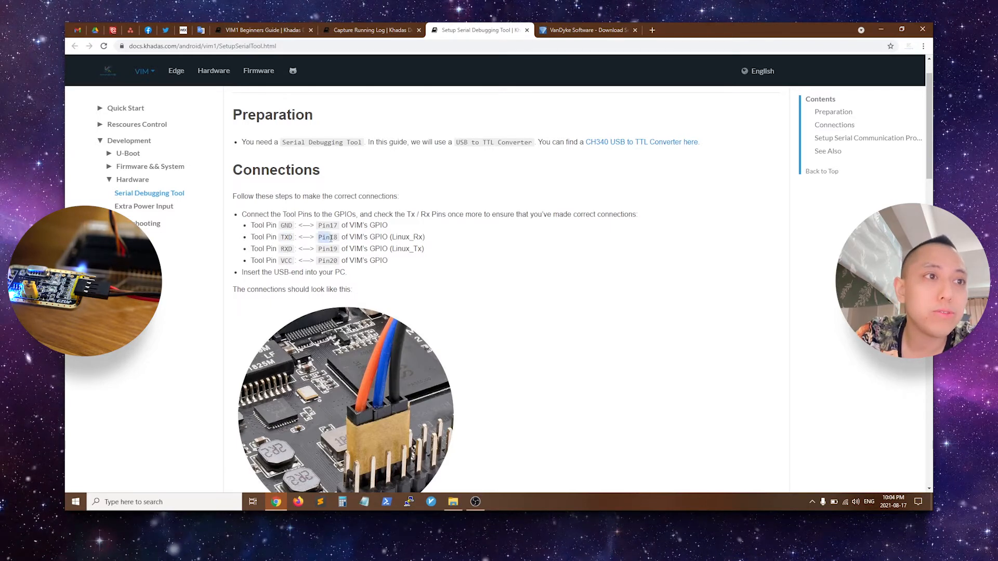
Step: Highlight 'Pin18 of VIM's GPIO' and compare it against the Beginners Guide pin diagram across both tabs
left_click_drag(332, 237, 387, 240)
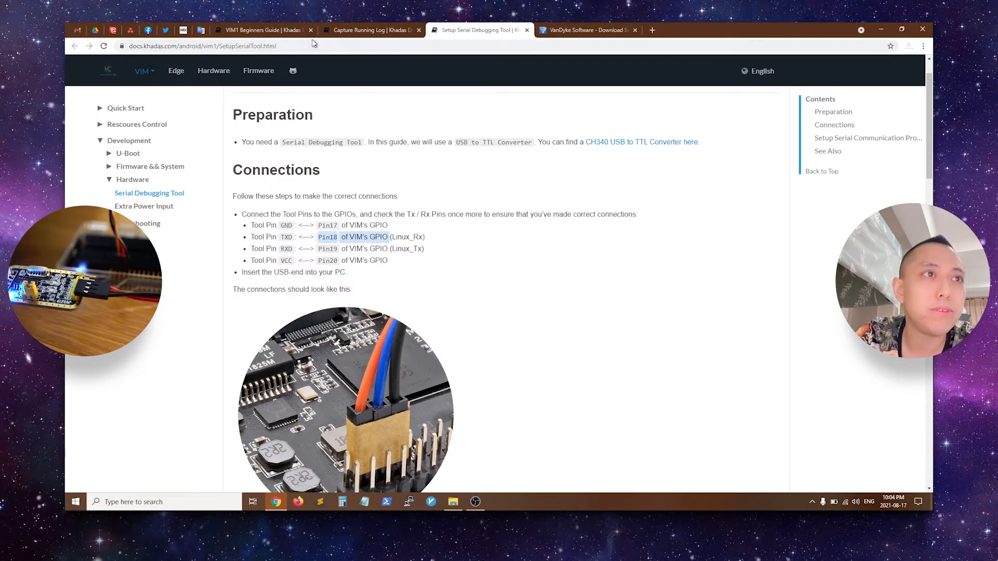
left_click(264, 30)
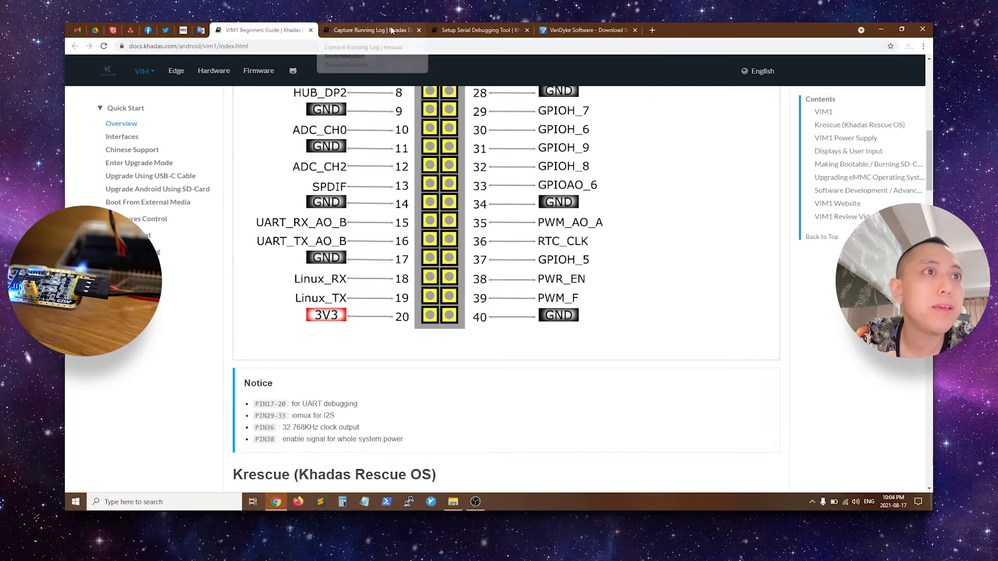
left_click(469, 30)
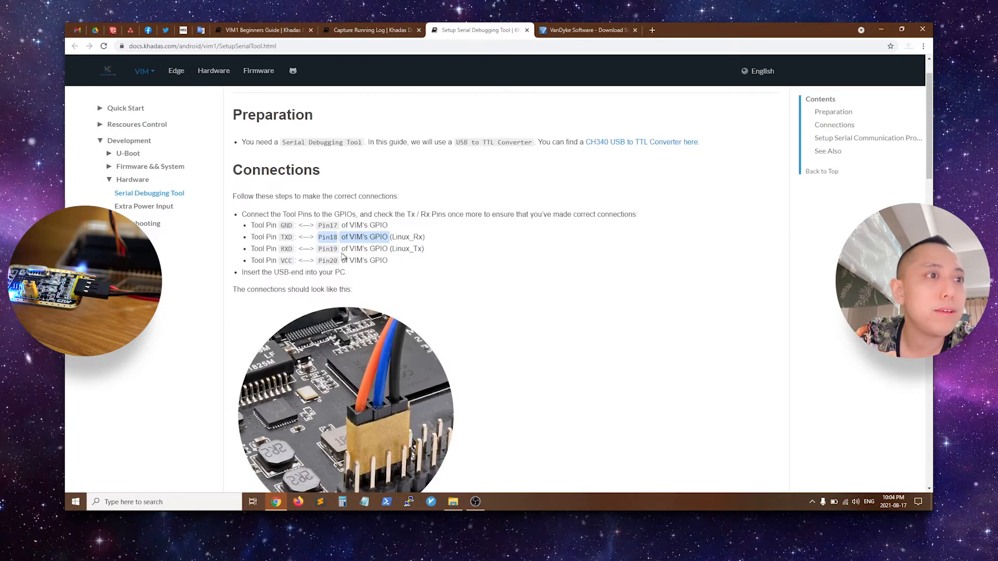
left_click(343, 257)
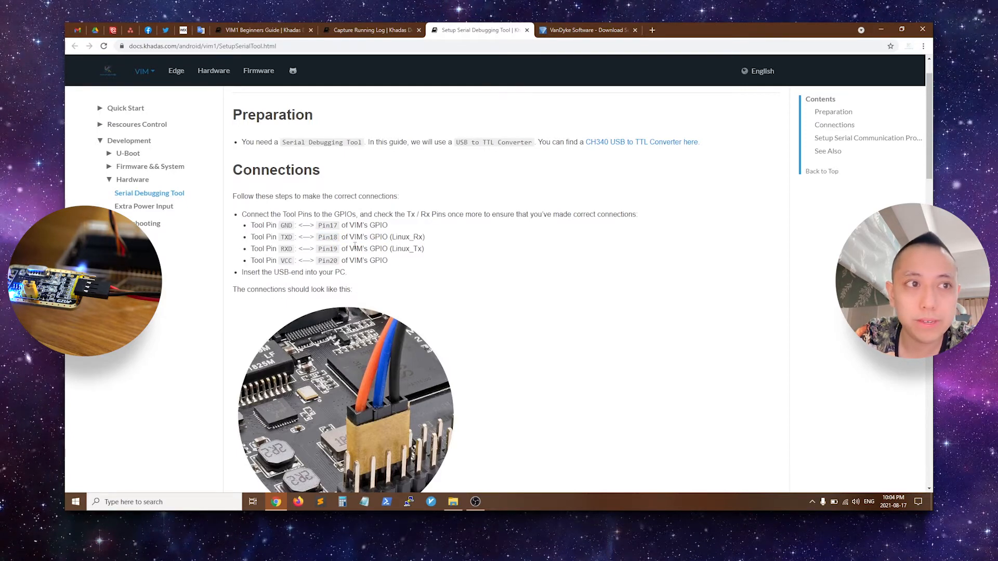
left_click(292, 31)
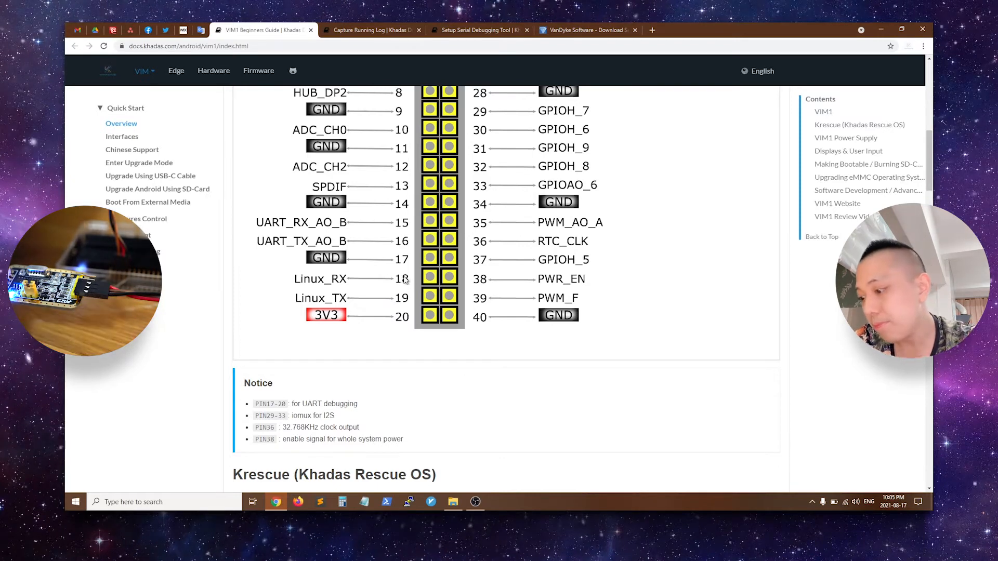
scroll(396, 279, "down", 3)
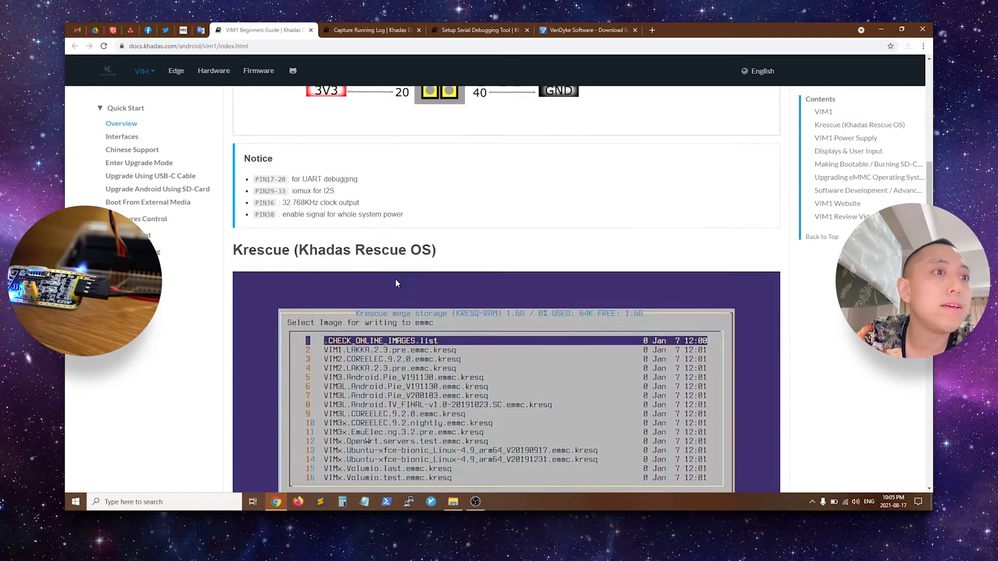
scroll(396, 281, "up", 3)
scroll(396, 280, "down", 3)
scroll(396, 280, "up", 3)
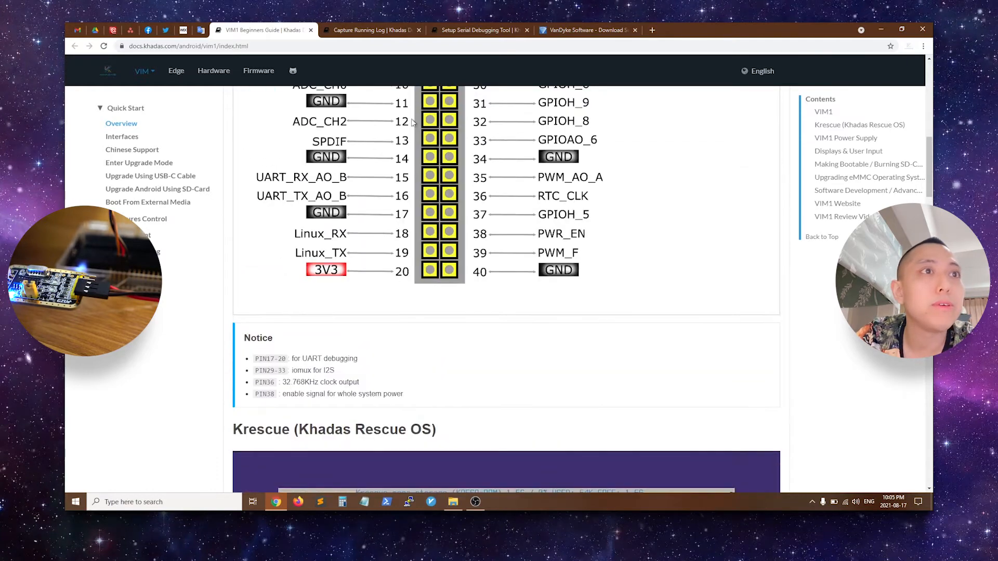
Step: Compare the guide's wiring photo with the full GPIO pin diagram and end on the wiring photos
left_click(452, 31)
scroll(469, 312, "down", 3)
scroll(461, 308, "up", 1)
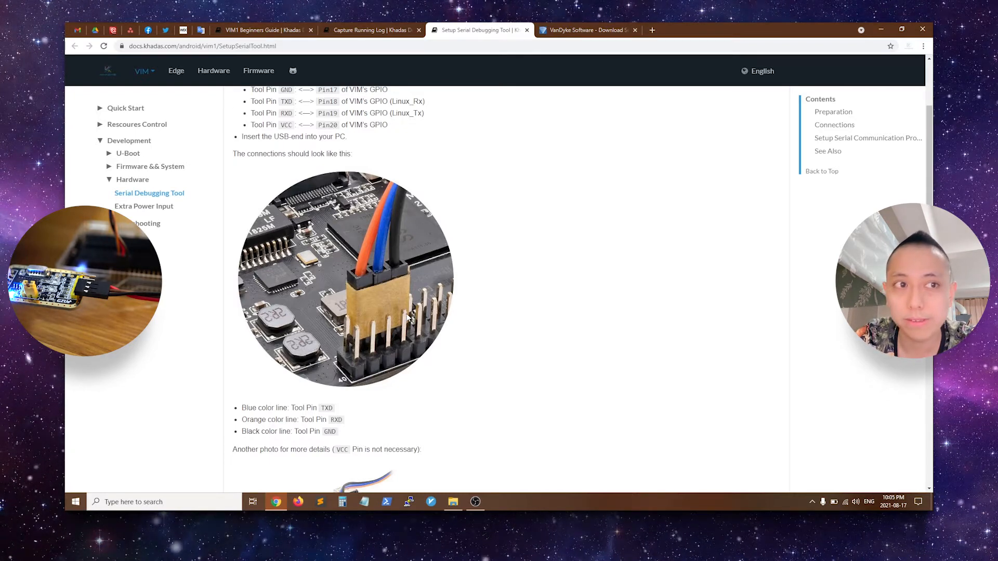
left_click(262, 29)
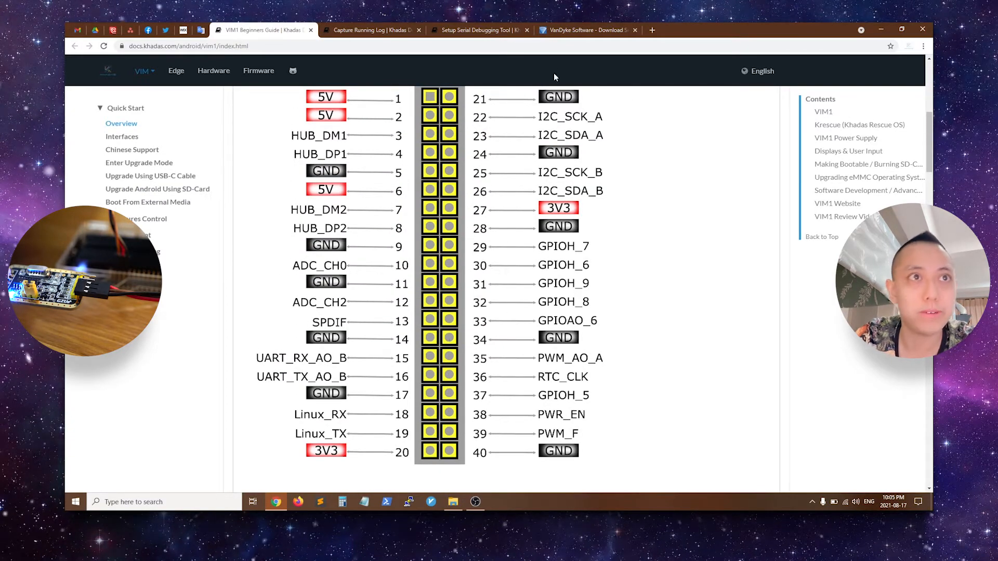
left_click(484, 31)
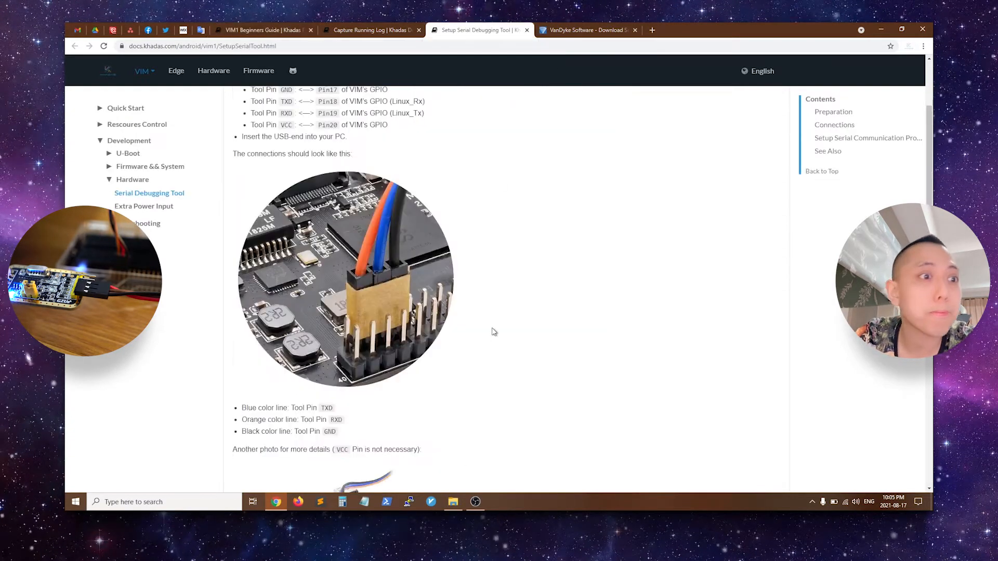
scroll(490, 336, "down", 2)
scroll(489, 335, "down", 1)
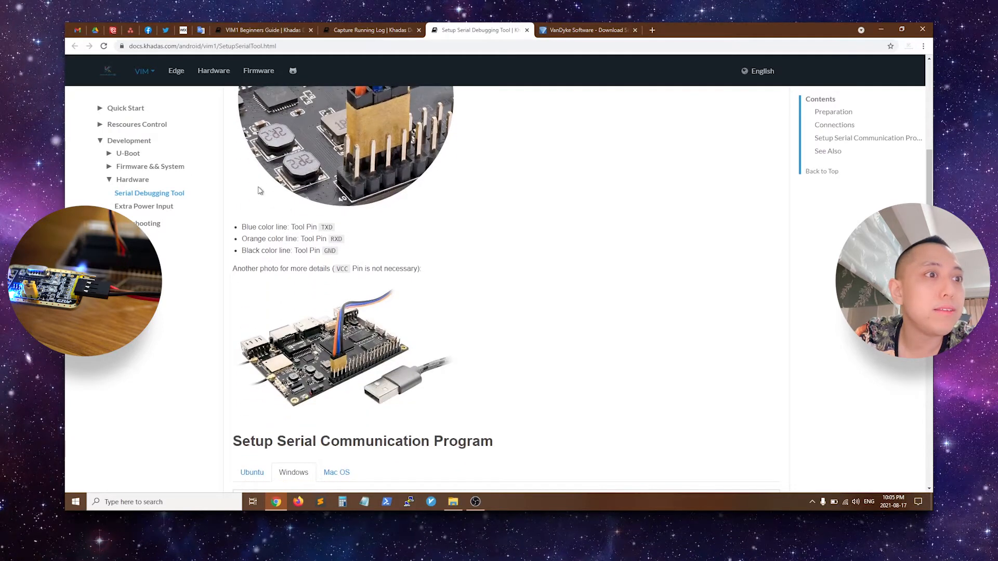
scroll(490, 332, "down", 5)
scroll(266, 341, "down", 1)
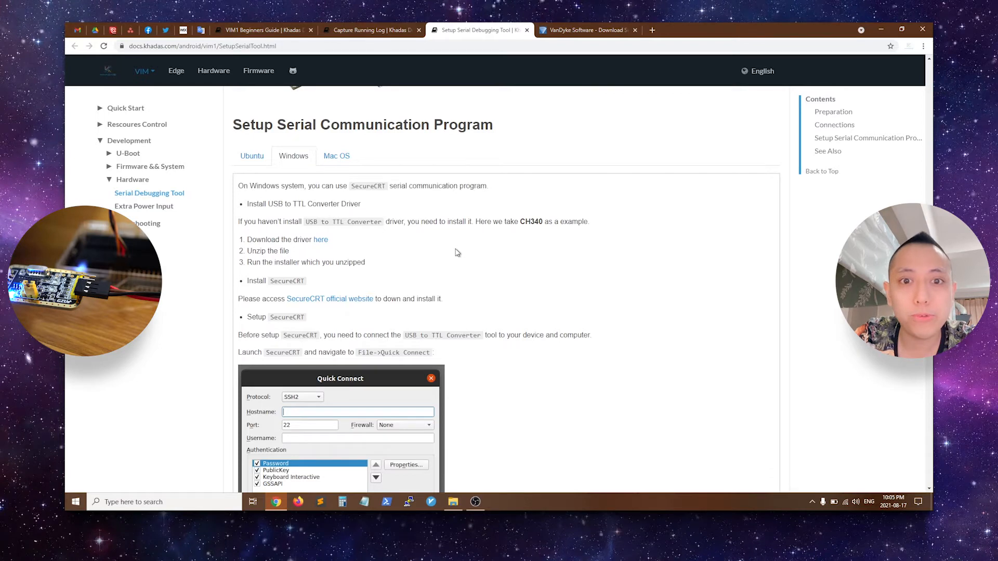
left_click(258, 163)
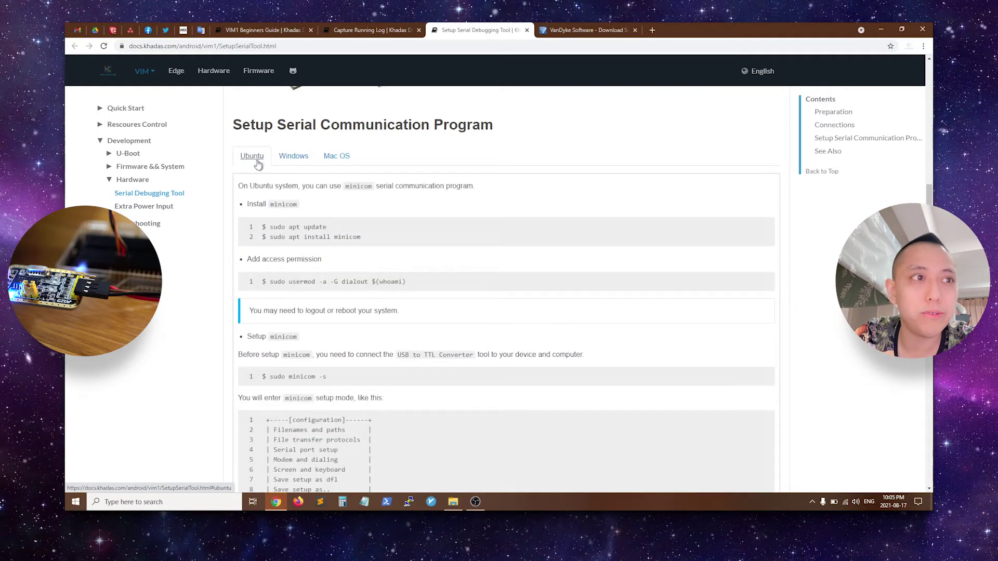
left_click(347, 159)
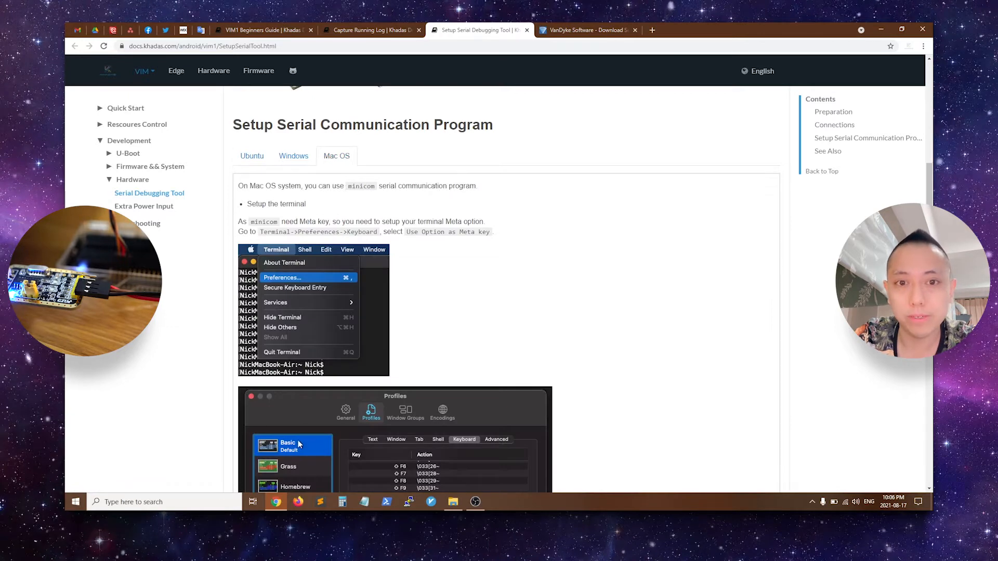
left_click(262, 159)
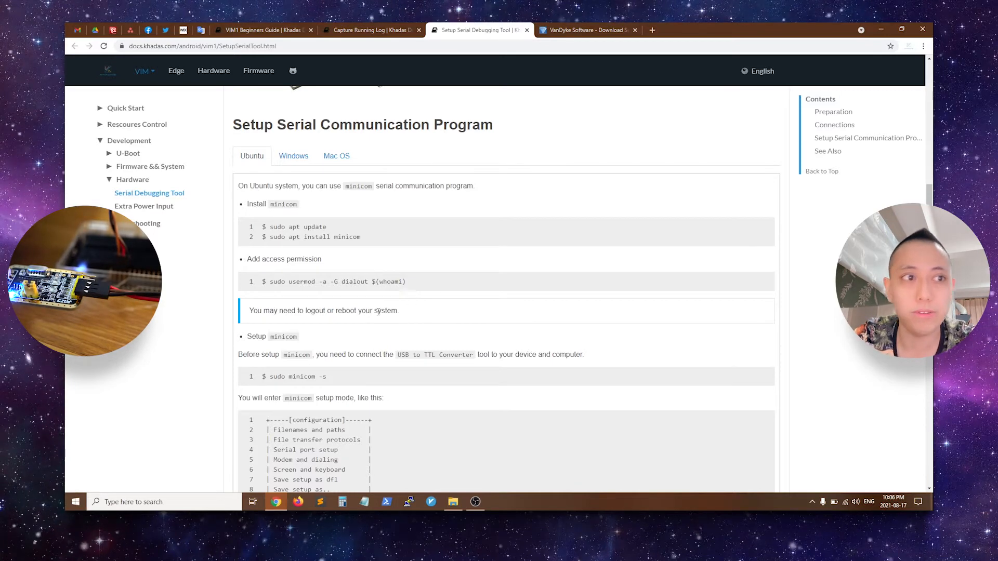
left_click(298, 162)
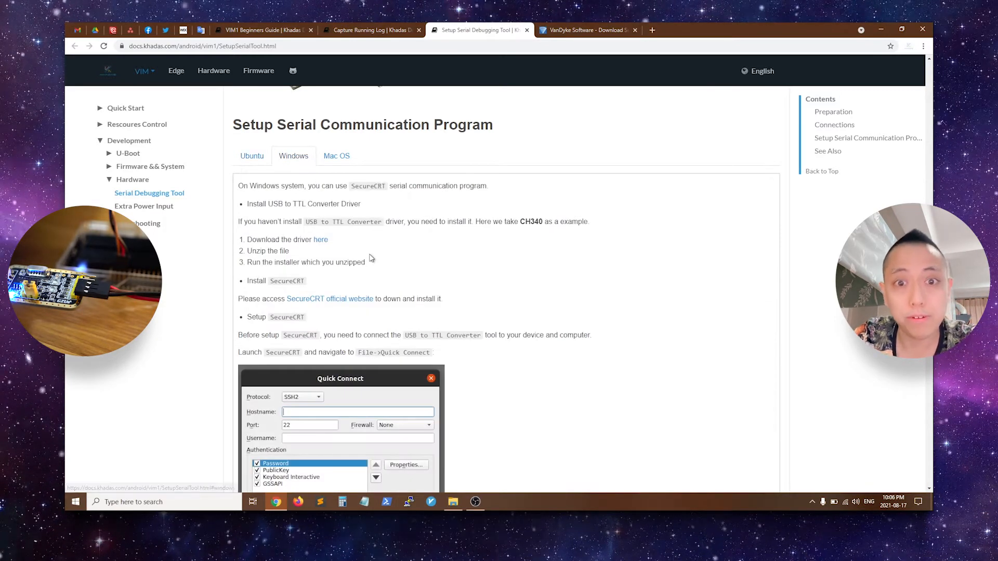
scroll(387, 257, "down", 1)
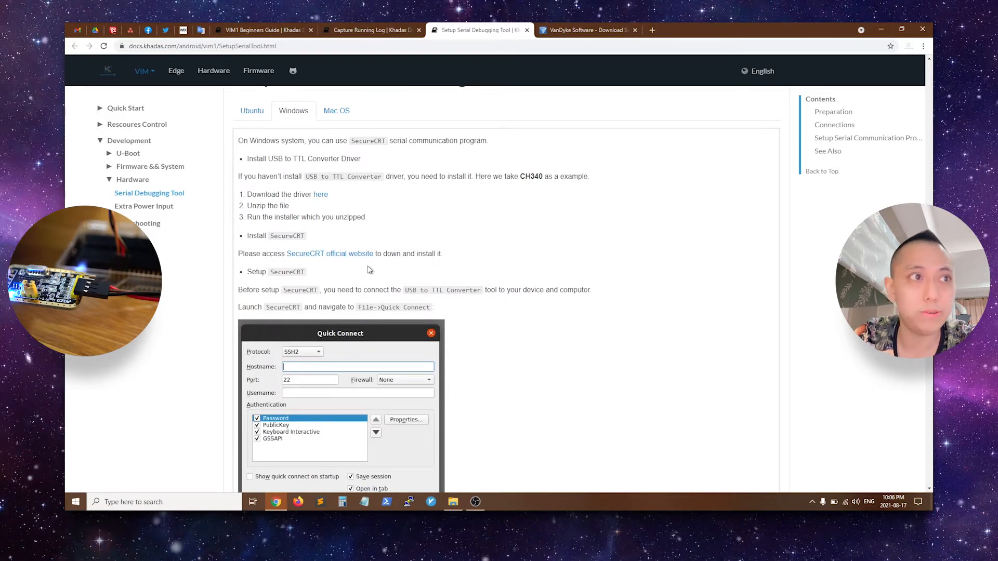
scroll(373, 262, "up", 1)
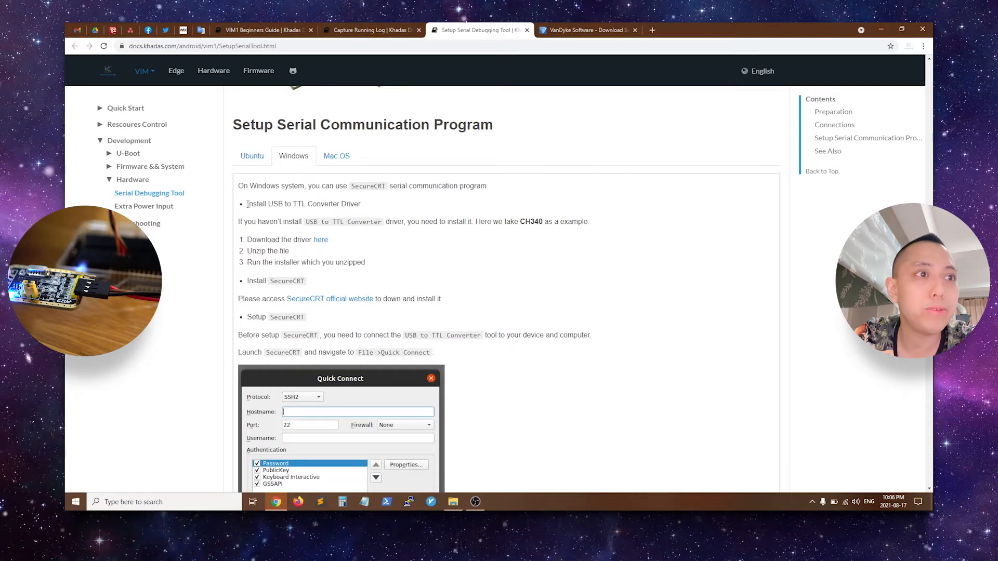
left_click_drag(246, 203, 369, 209)
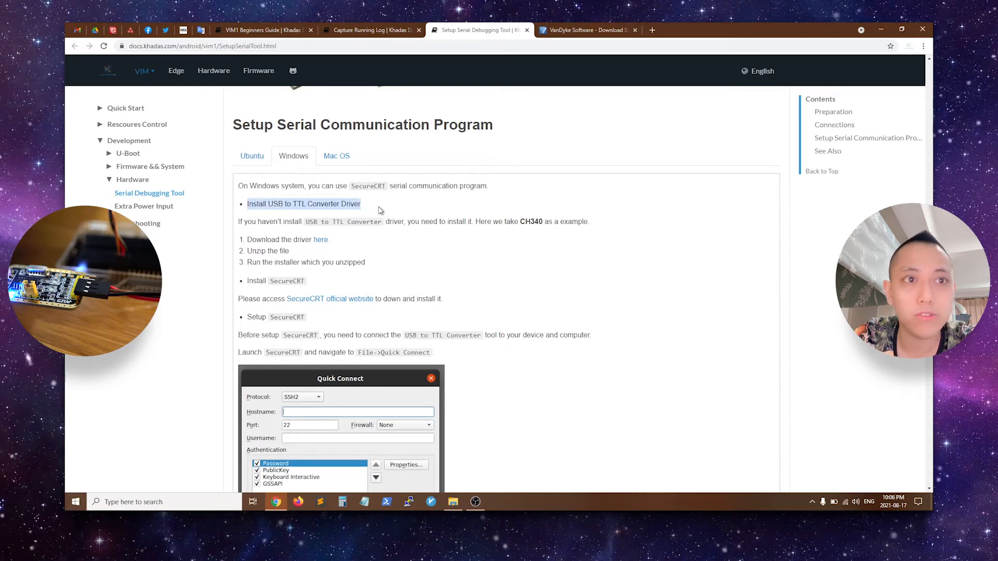
left_click(379, 210)
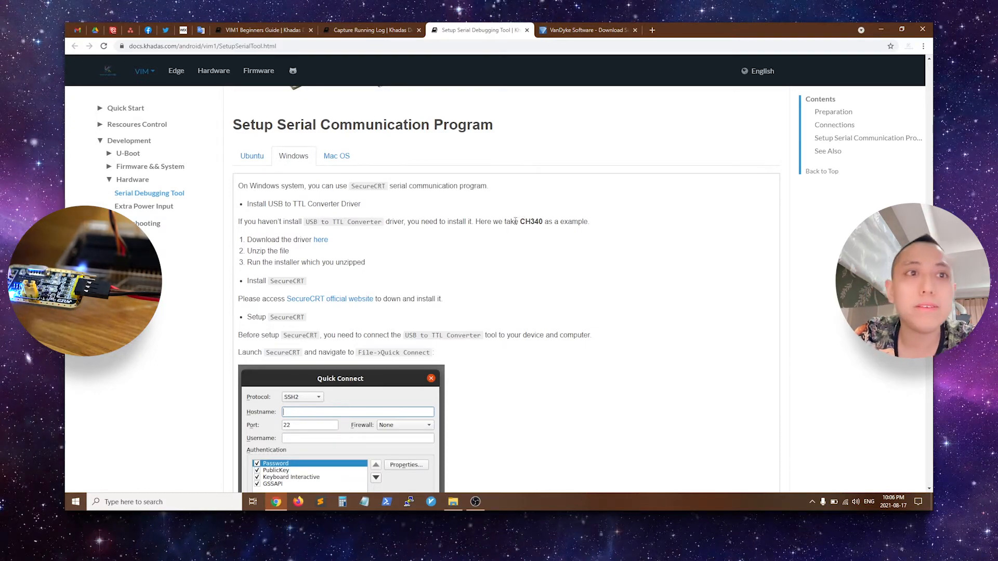
double_click(524, 222)
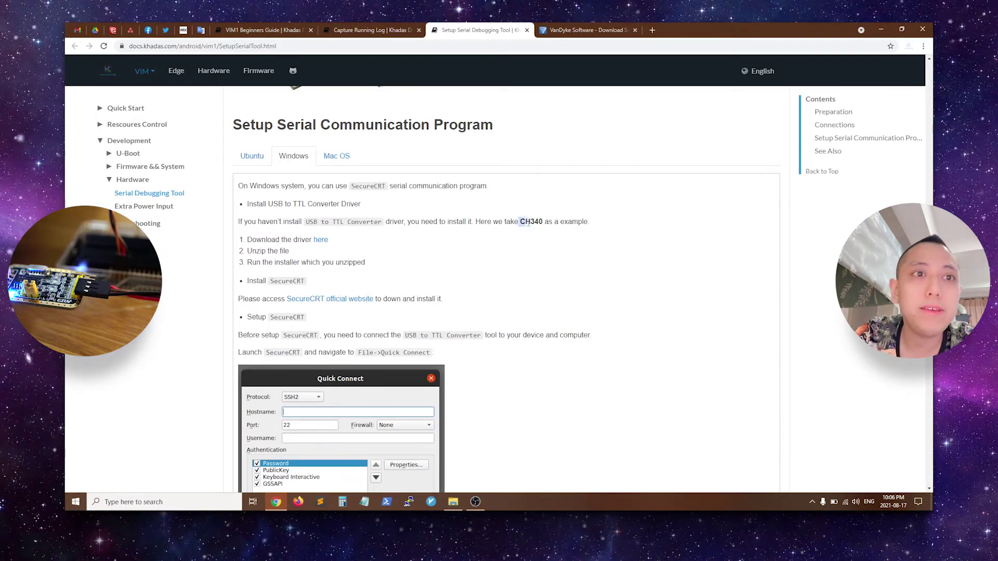
left_click(546, 251)
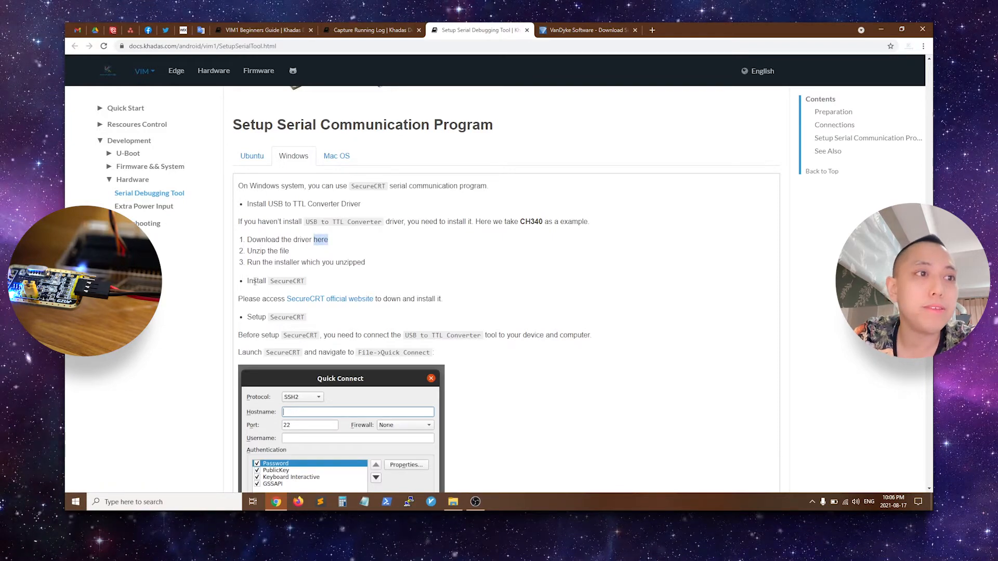
left_click(259, 263)
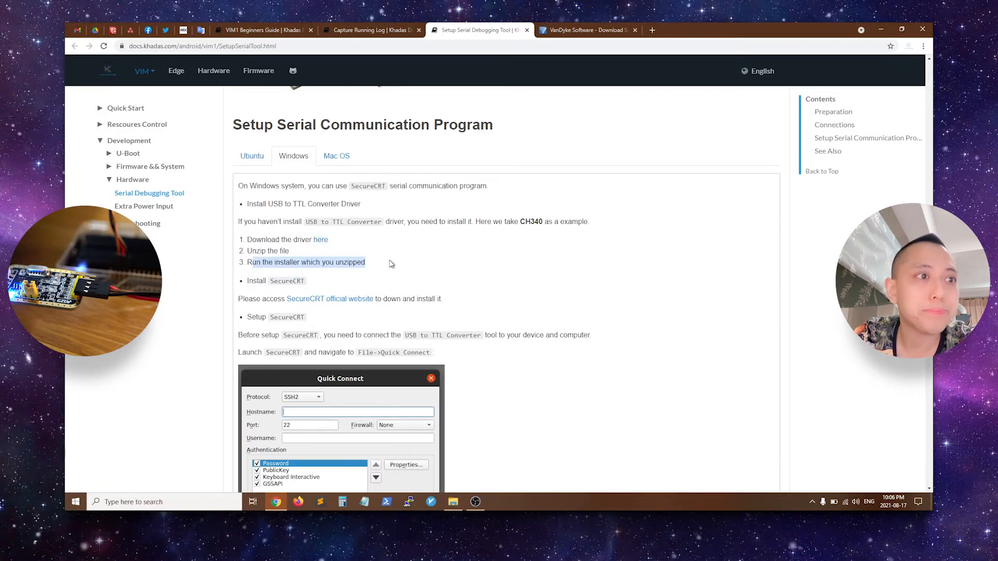
left_click(391, 264)
scroll(391, 263, "down", 1)
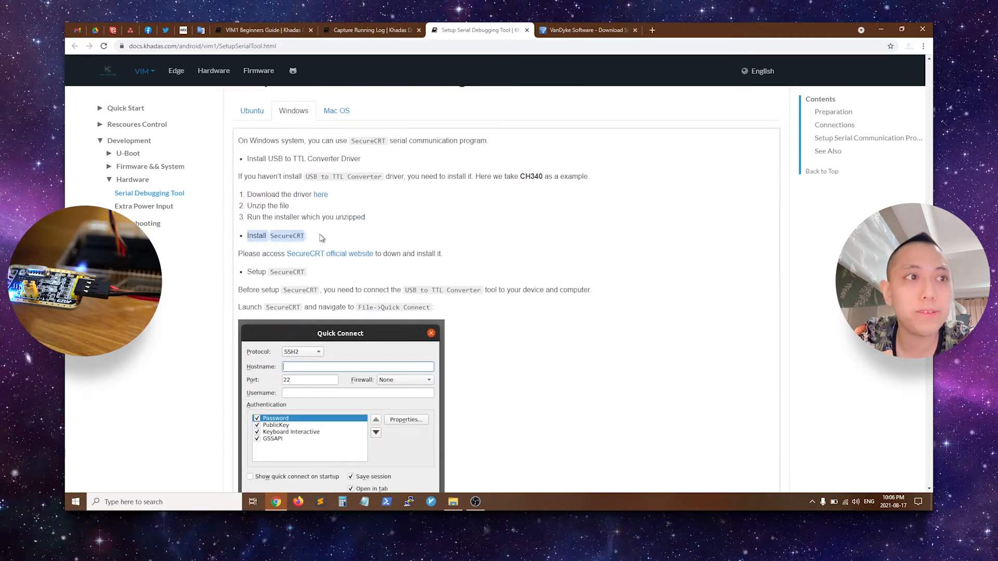
left_click(272, 258)
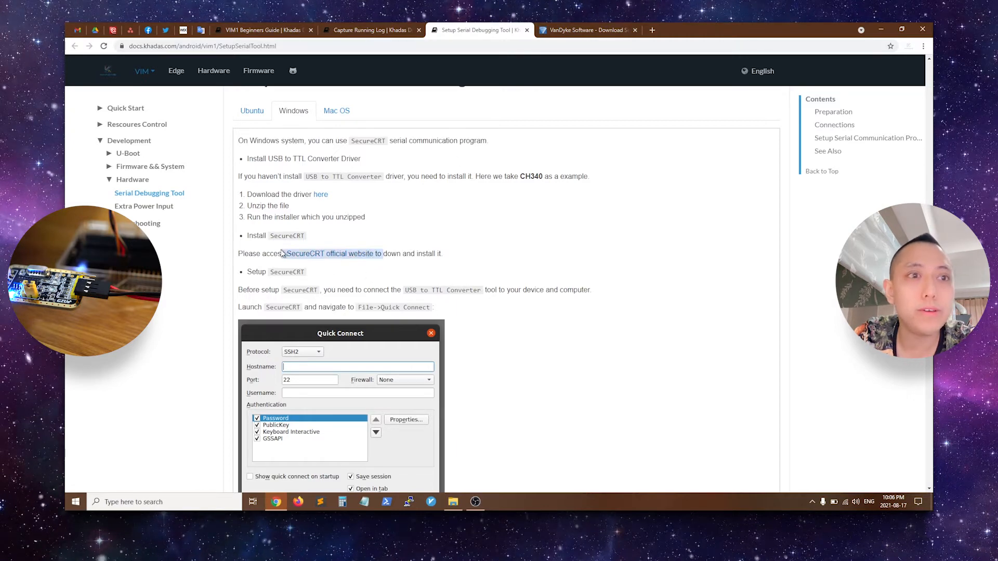
left_click(461, 259)
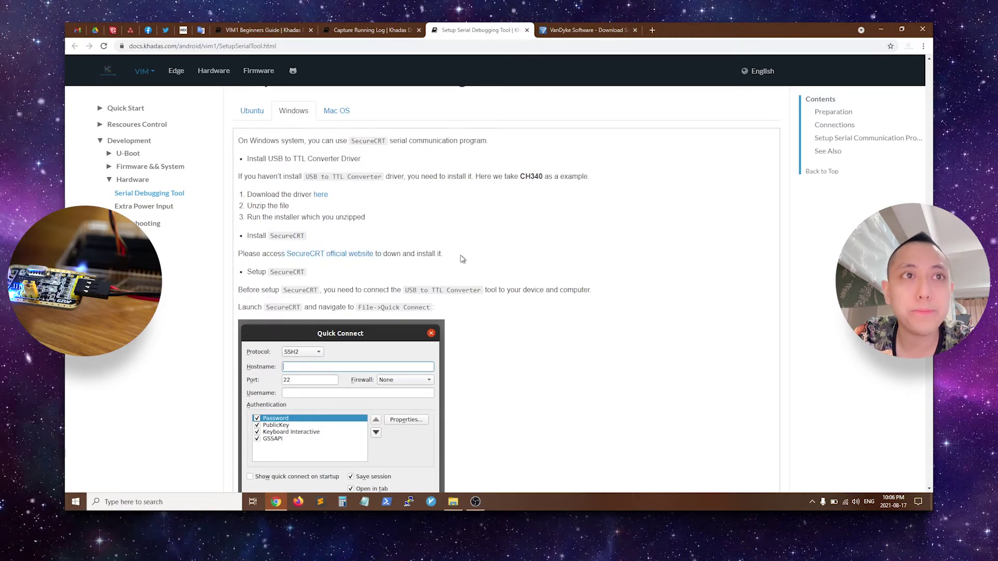
Step: Review SecureCRT 9.0 Mac, Linux and Windows downloads, mark the 64-bit installer, and close the page
left_click(614, 33)
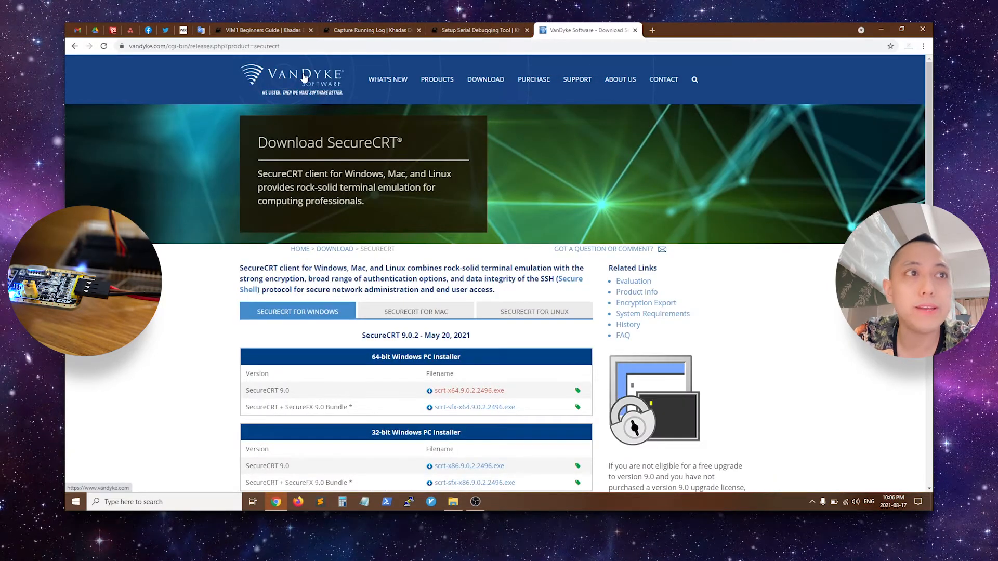
scroll(524, 256, "down", 1)
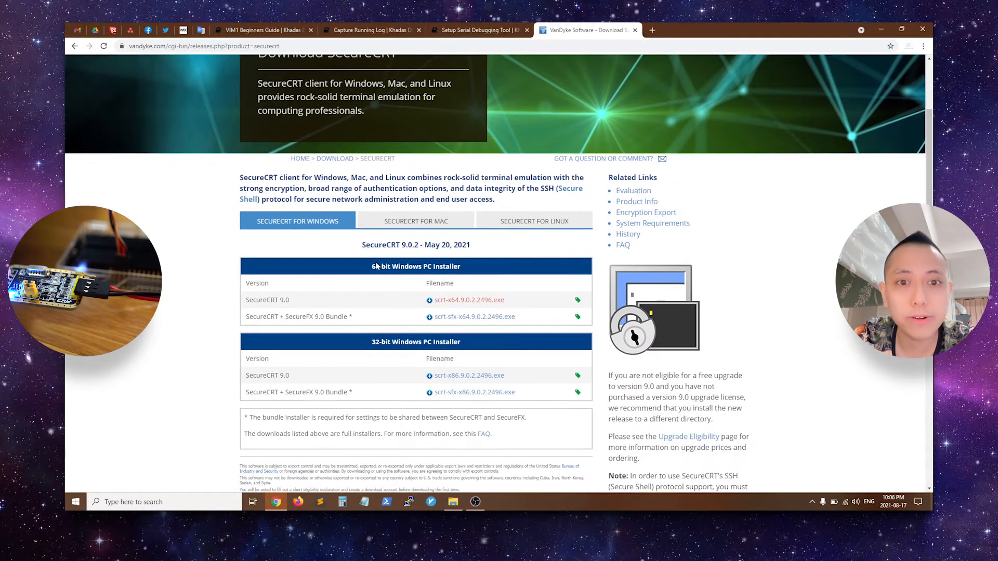
left_click(430, 225)
left_click(535, 226)
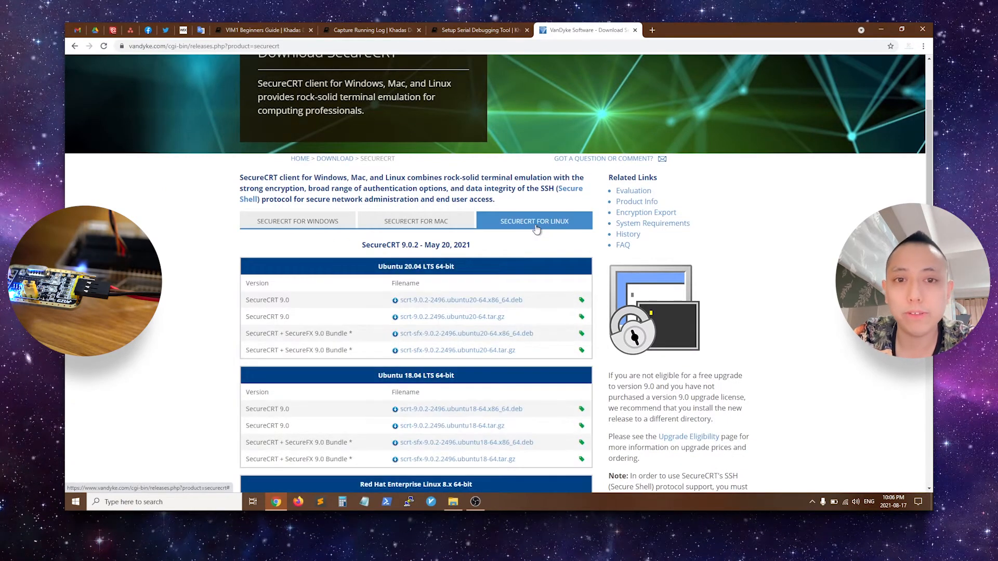
left_click(424, 225)
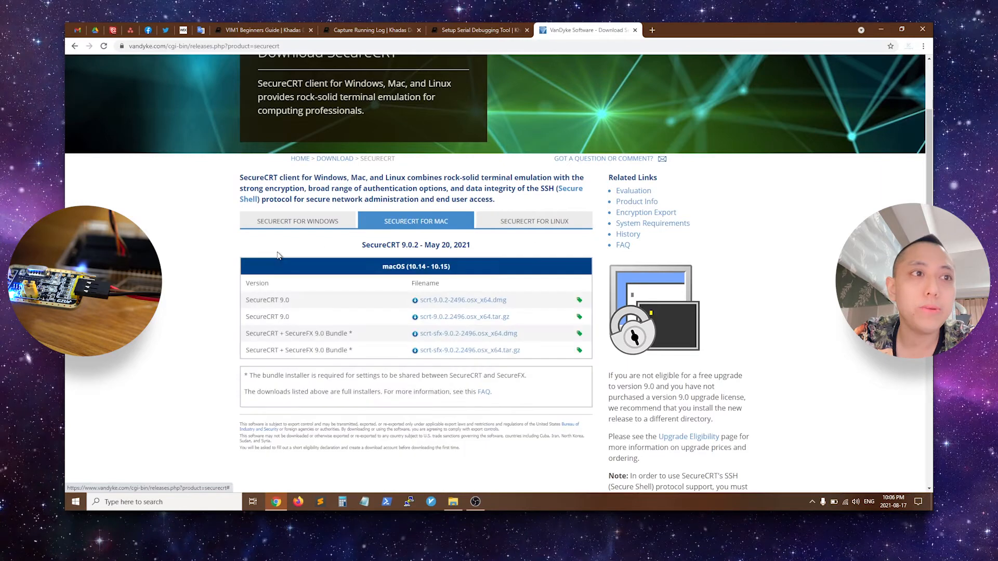
left_click(304, 226)
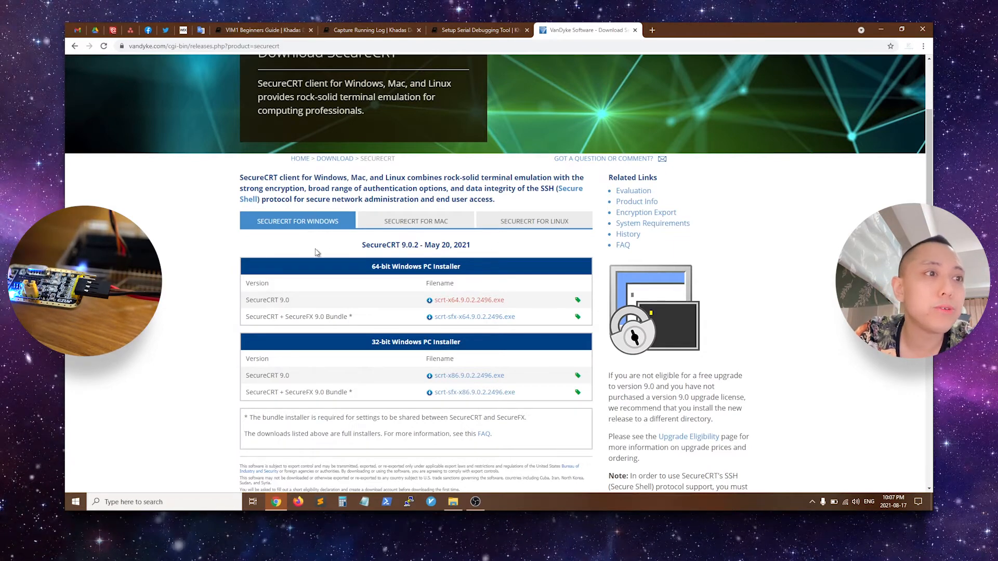
left_click_drag(311, 304, 246, 300)
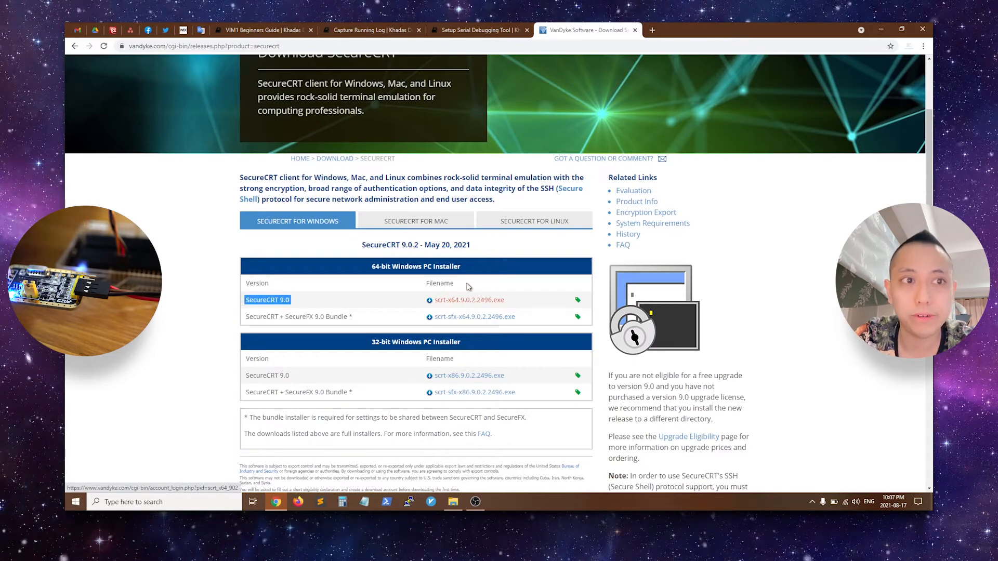
left_click(636, 31)
scroll(508, 377, "down", 3)
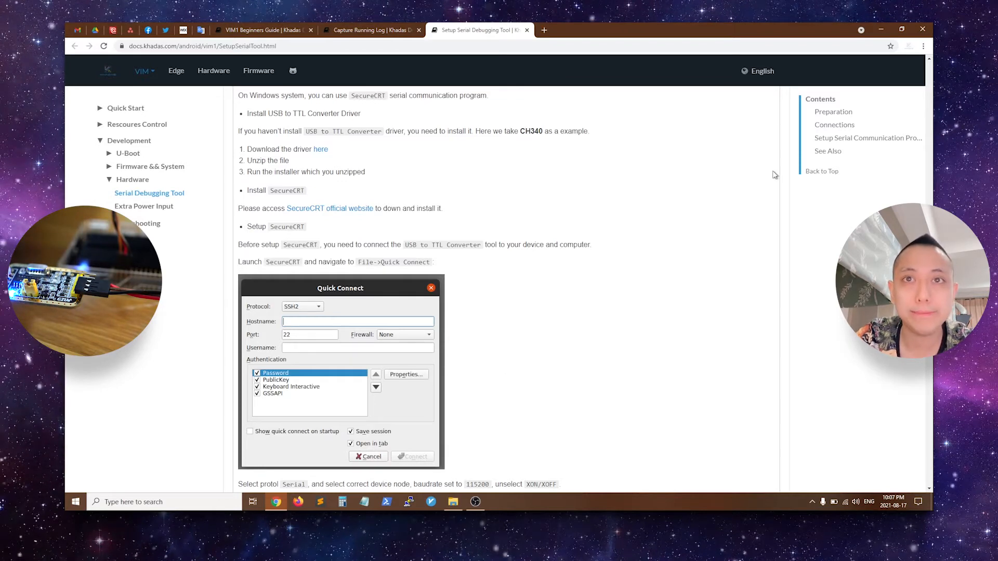
Step: Minimize the browser to reach the SecureCRT desktop shortcut
left_click(880, 28)
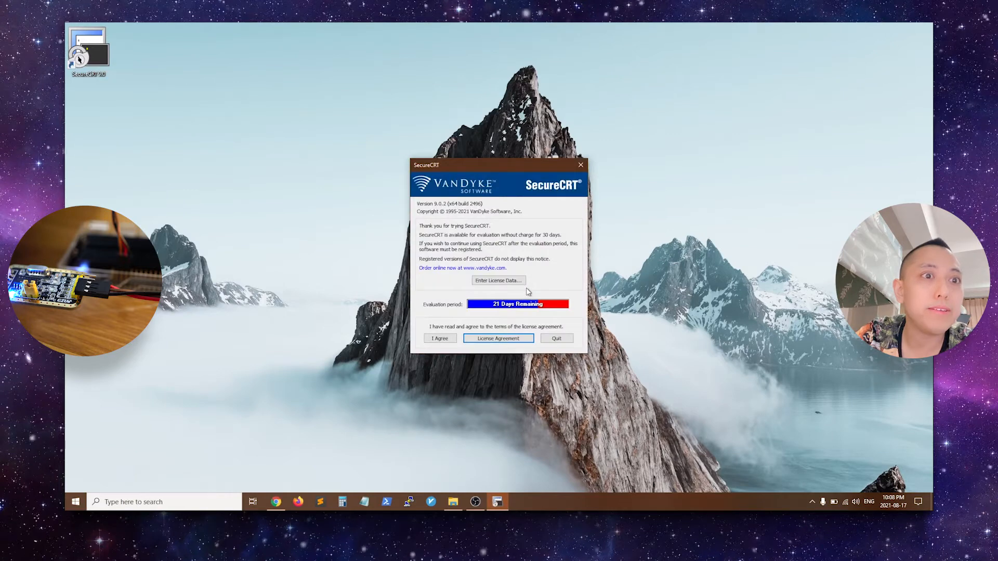
Step: Accept the licence, start a Quick Connect and choose the Serial protocol
left_click(441, 340)
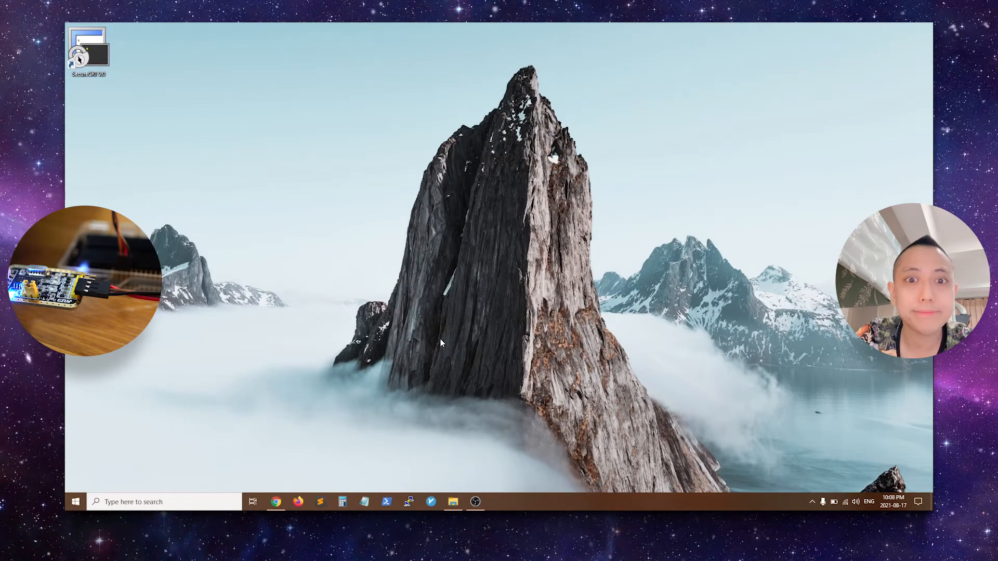
mouse_move(623, 224)
left_mouse_down()
mouse_move(542, 165)
mouse_move(484, 170)
left_mouse_up()
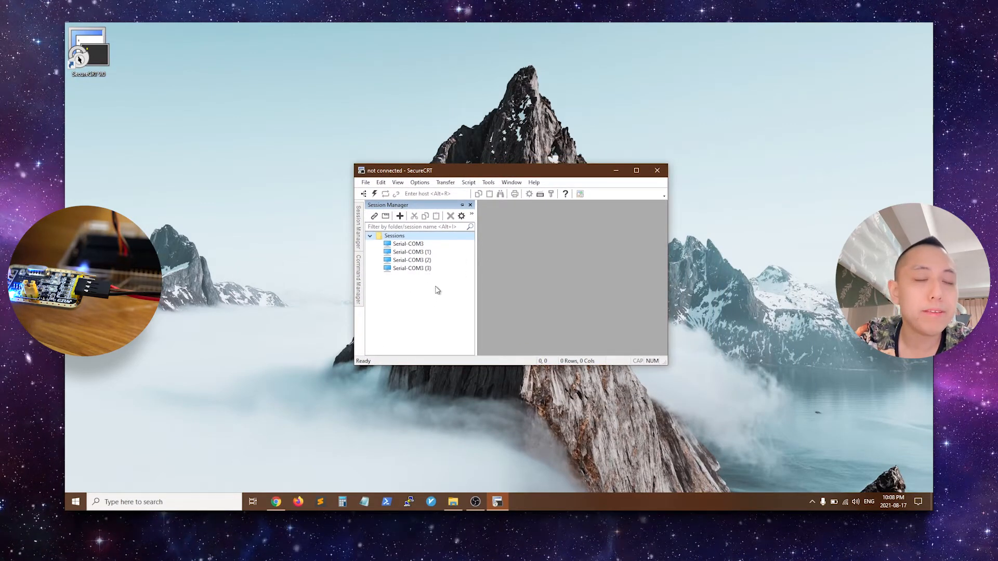
left_click(365, 183)
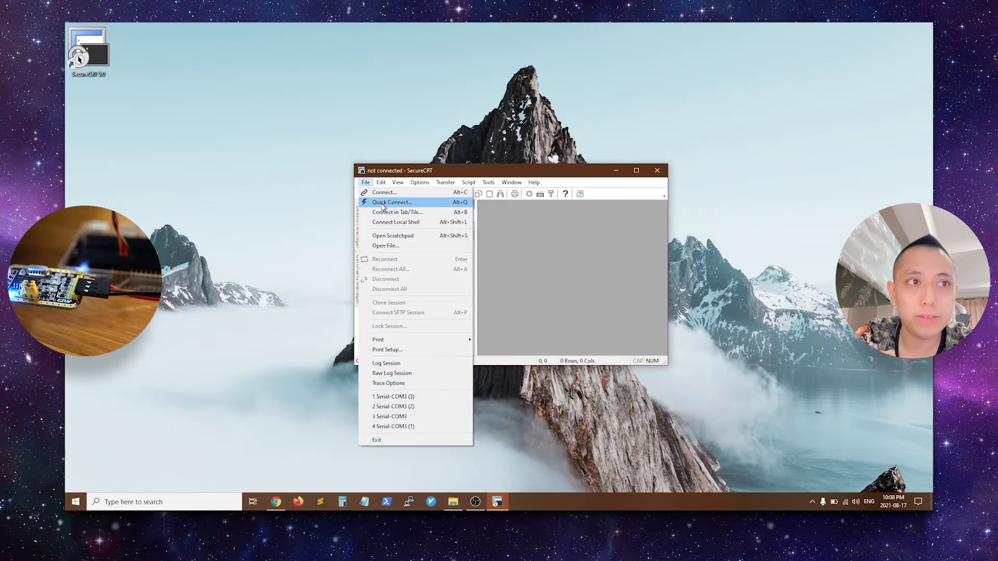
left_click(368, 183)
left_click(390, 202)
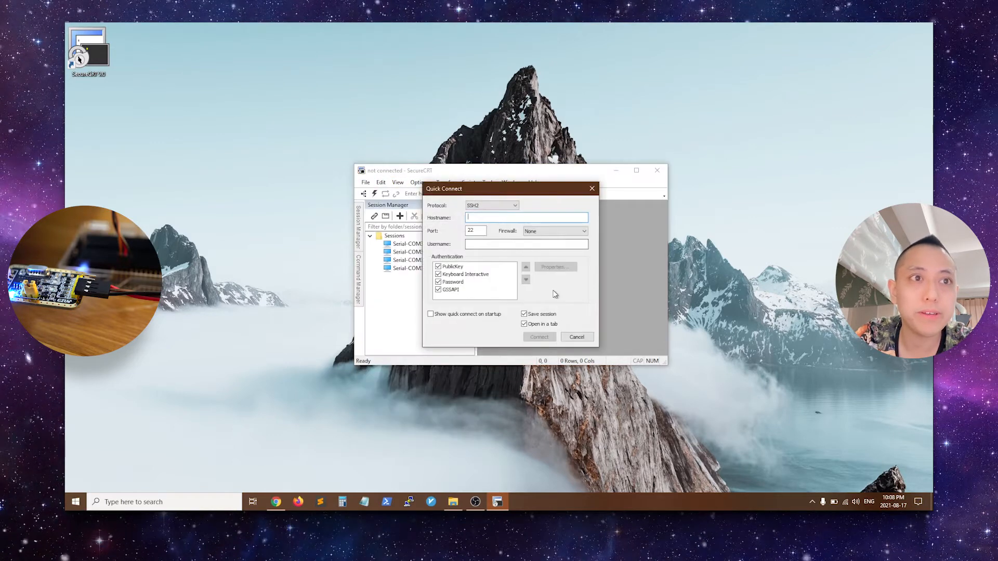
left_click(499, 207)
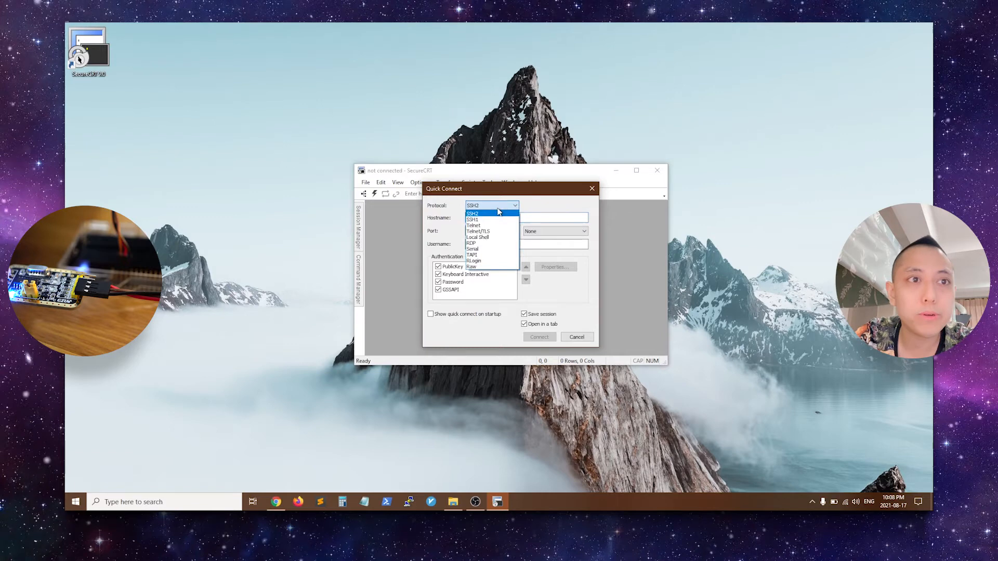
left_click(495, 249)
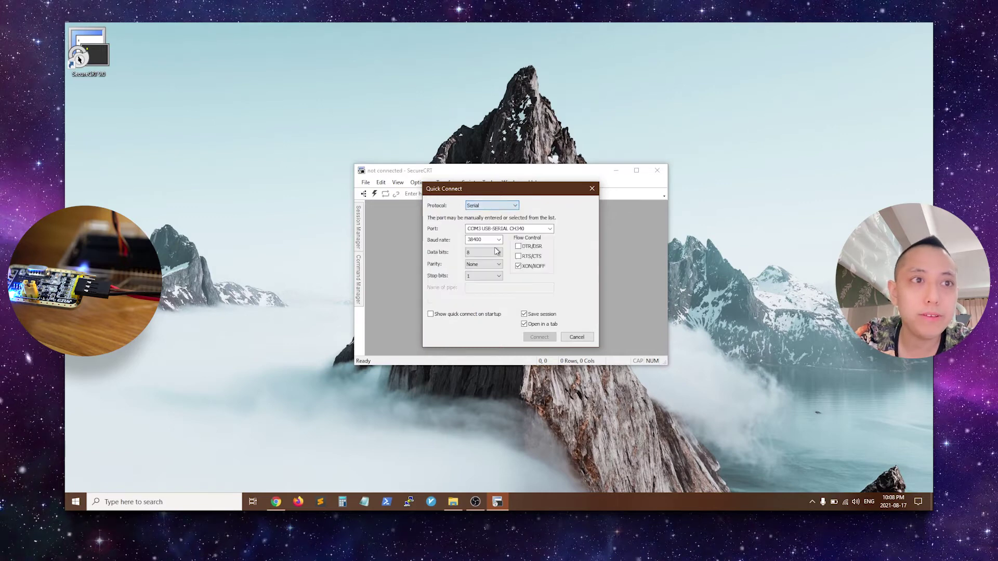
Step: Check the guide's settings, set the baud rate to 115200 and connect the serial session
left_click(275, 500)
scroll(360, 367, "down", 1)
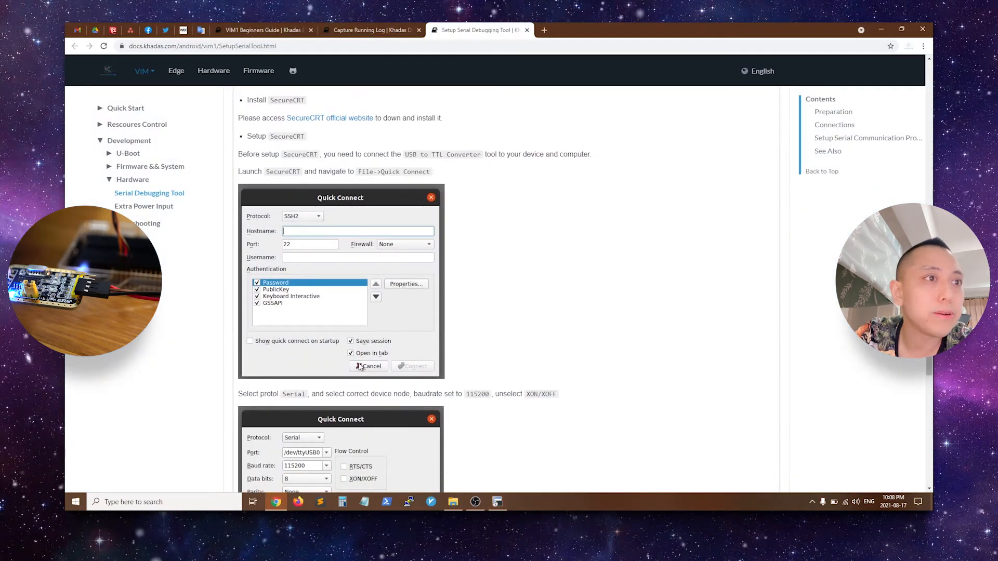
scroll(360, 367, "down", 1)
scroll(360, 368, "down", 5)
scroll(355, 371, "up", 1)
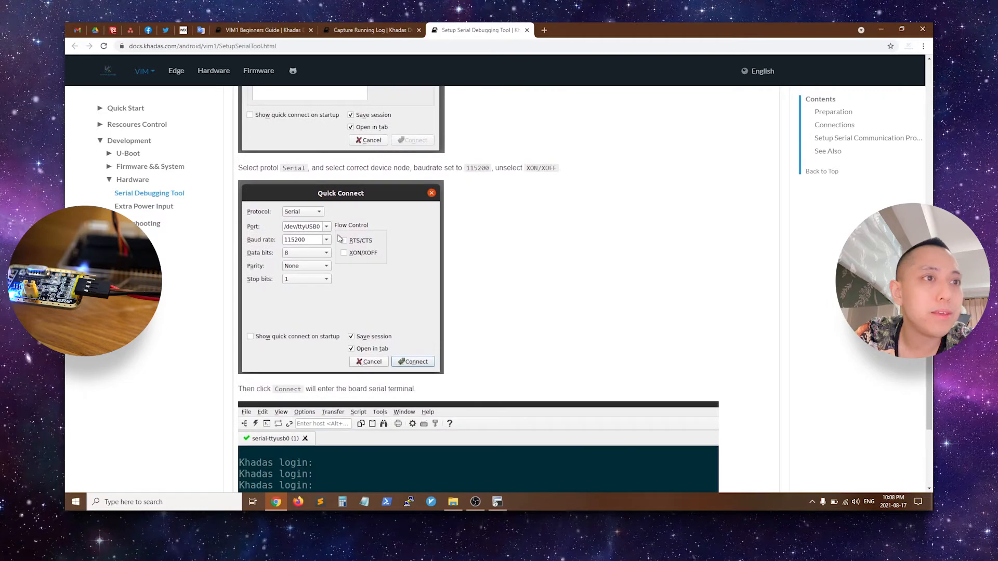
left_click(497, 502)
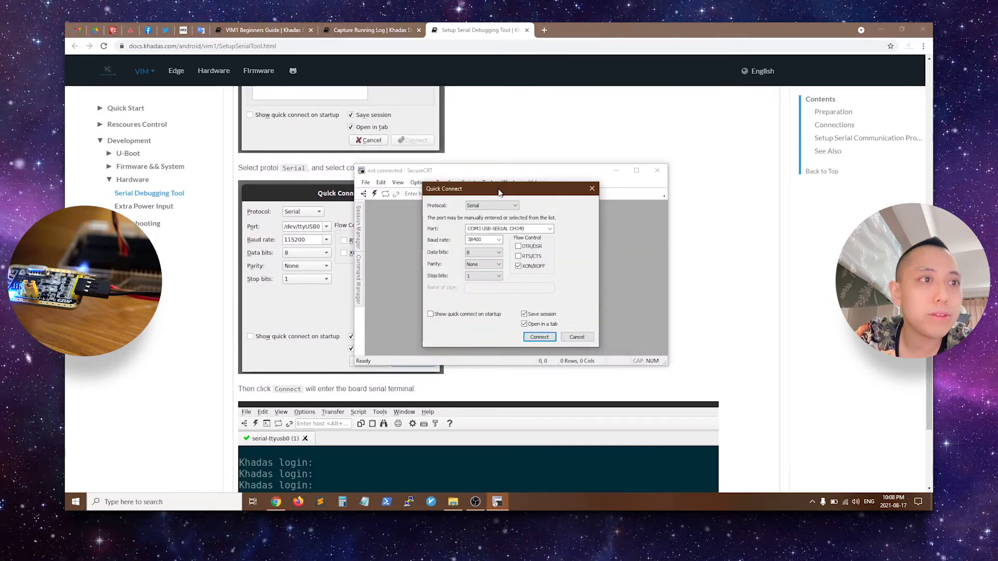
left_click_drag(500, 193, 496, 194)
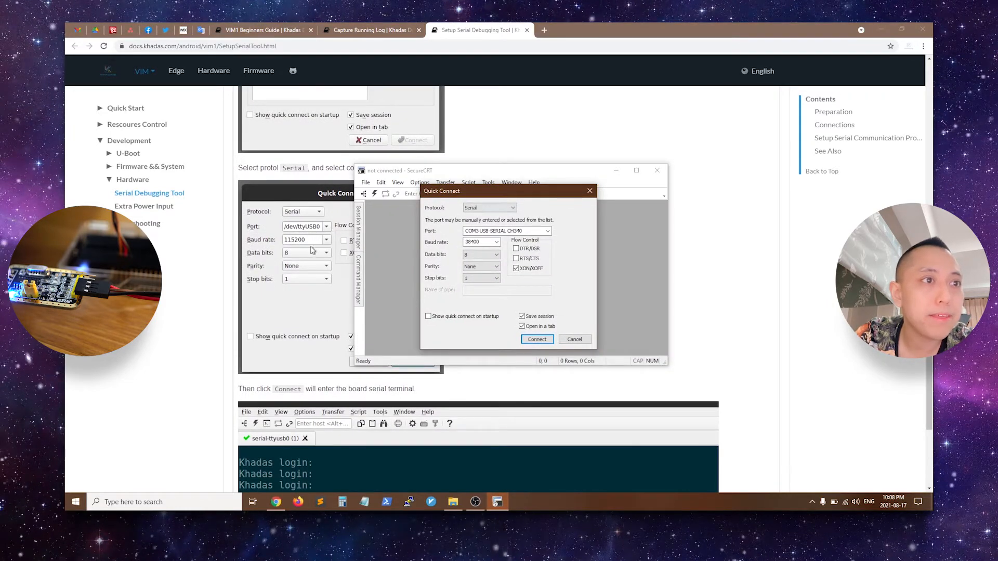
left_click(495, 243)
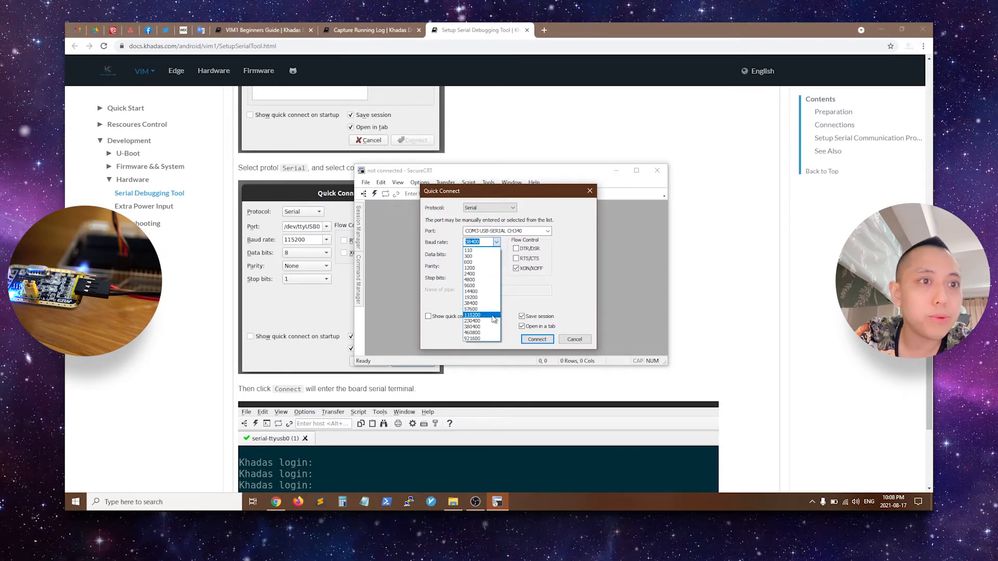
left_click(494, 319)
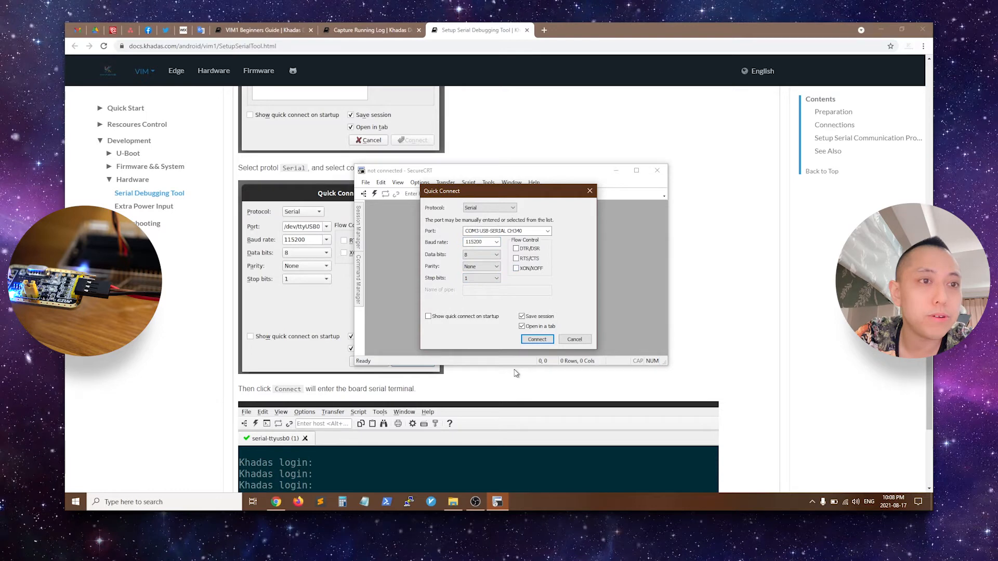
left_click(533, 130)
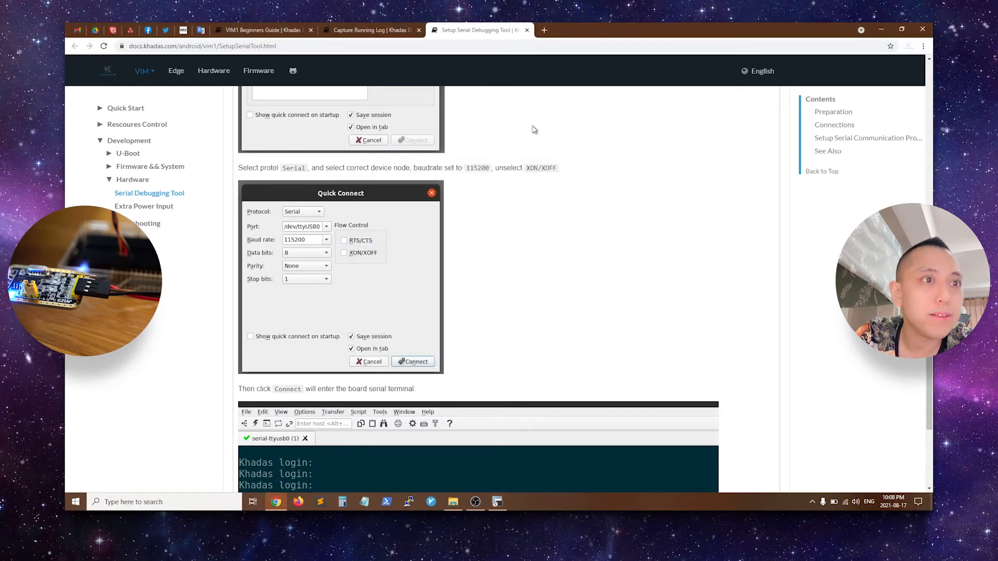
key("alt+Tab")
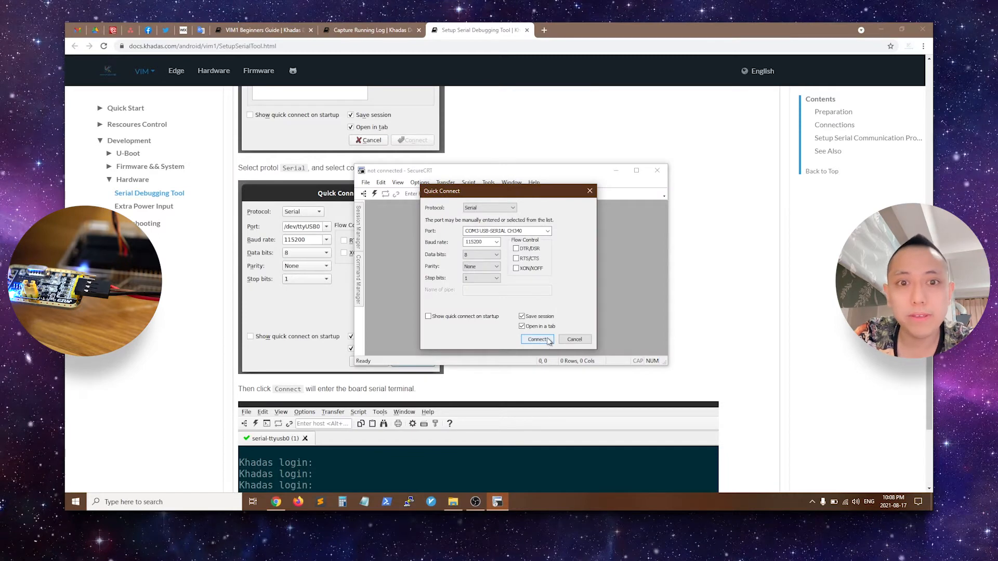
left_click(549, 341)
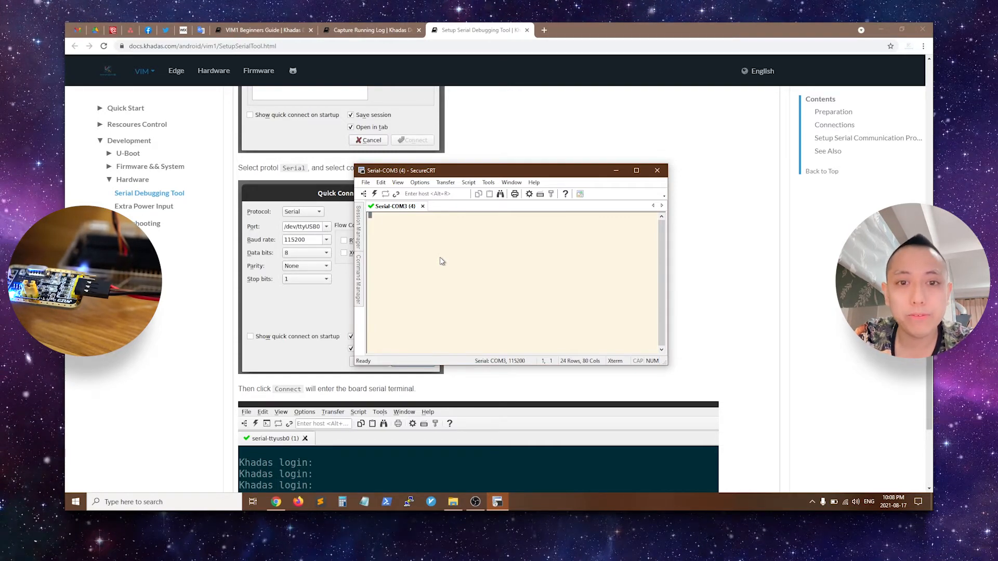
Step: Wake the console prompt, run ls at the root, and enlarge the terminal
key("Return")
left_click_drag(495, 169, 625, 182)
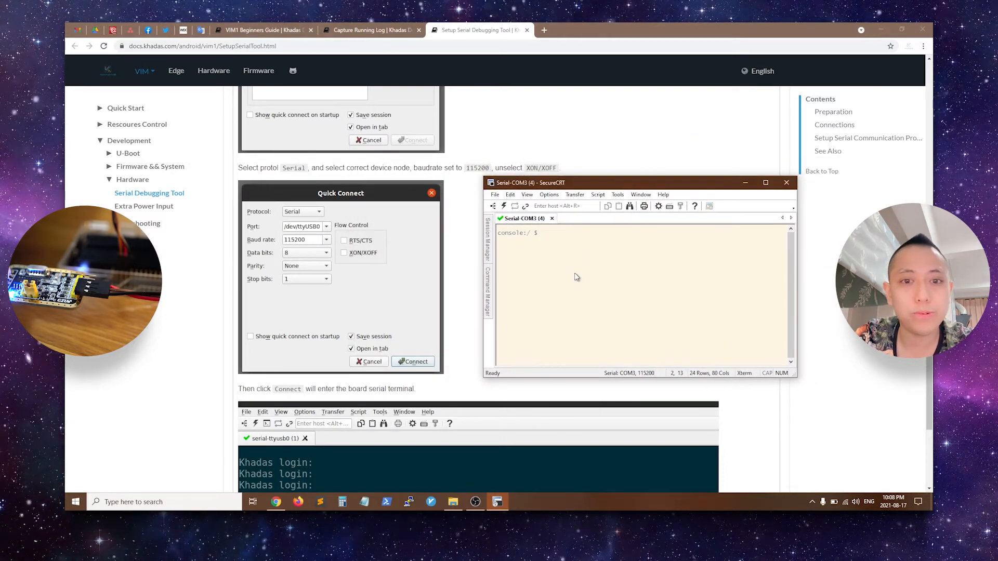
type("ls")
key("Return")
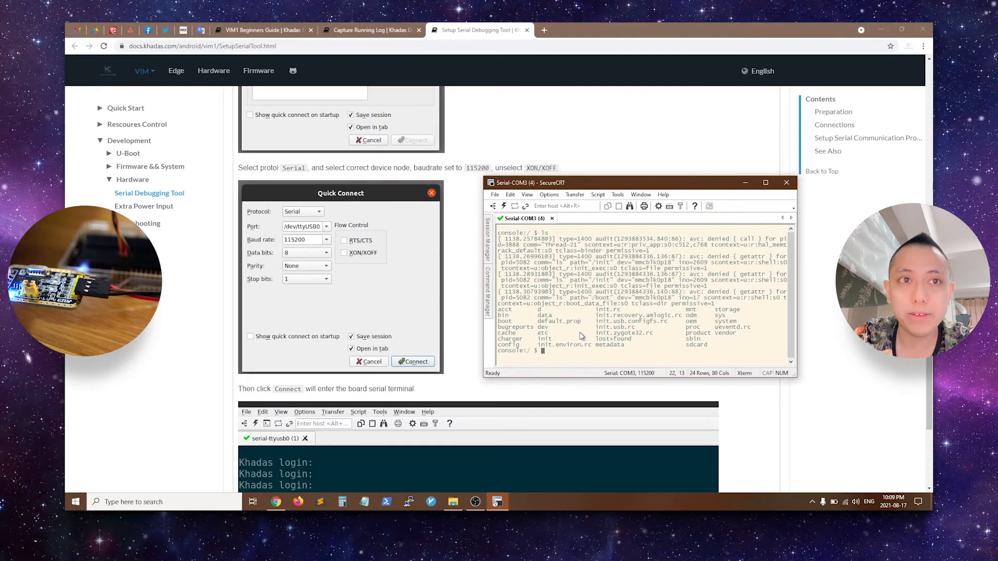
double_click(629, 185)
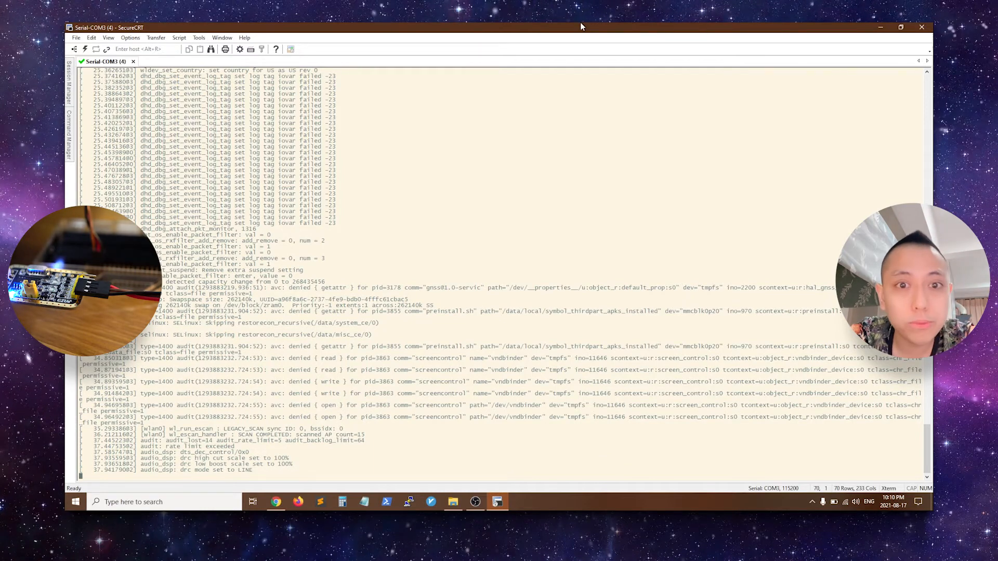
Step: Refresh the console to a fresh console:/ $ prompt and switch back to the guide
key("Return")
key("Return")
key("Return")
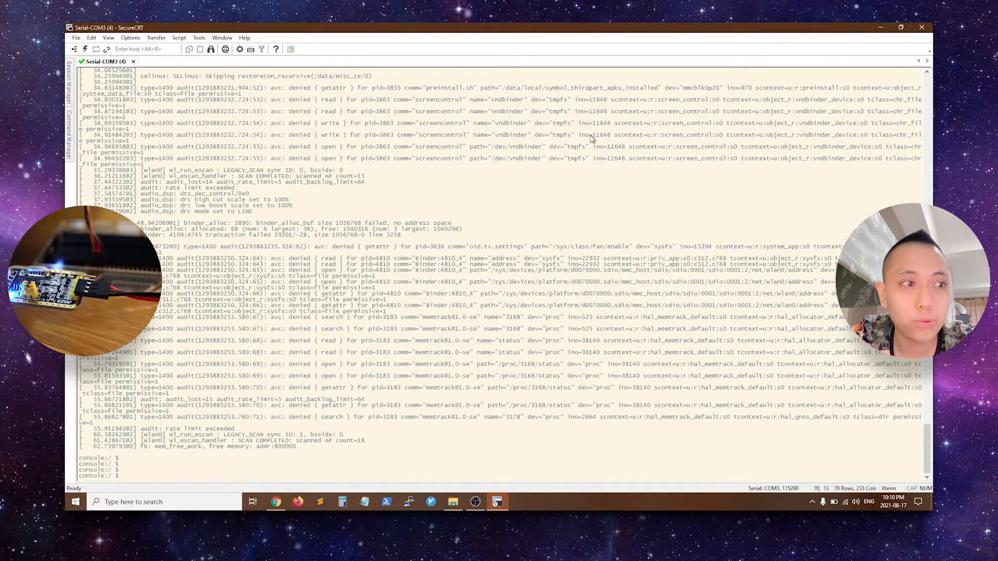
left_click(276, 501)
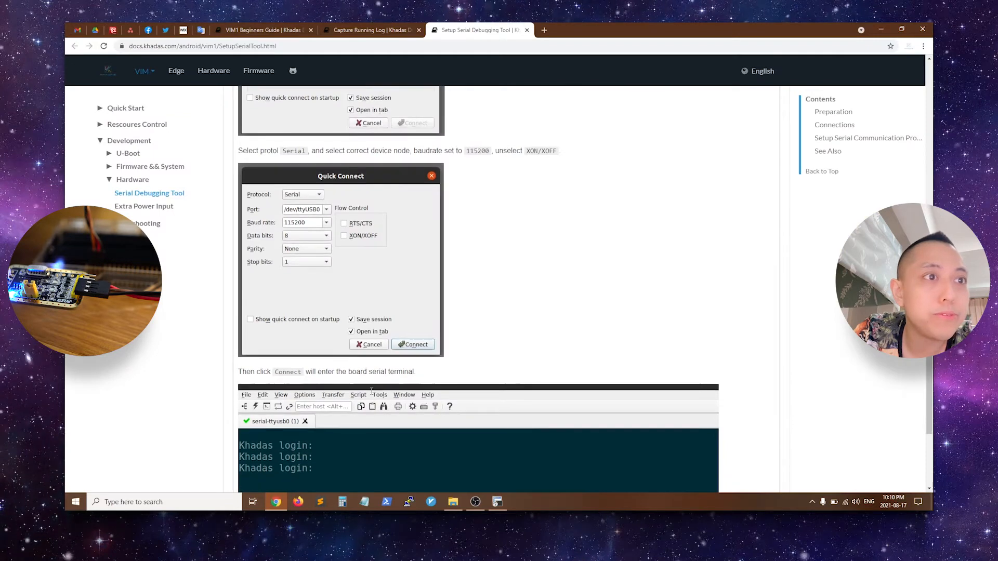
Step: Review the guide's root privileges section and its su, dmesg and logcat commands, then return to SecureCRT
left_click(382, 32)
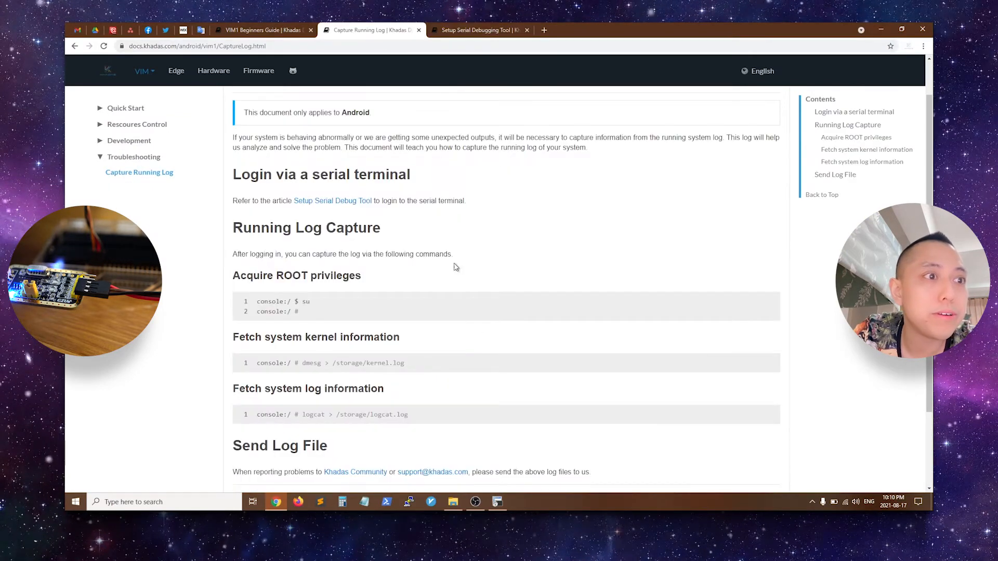
scroll(470, 296, "down", 1)
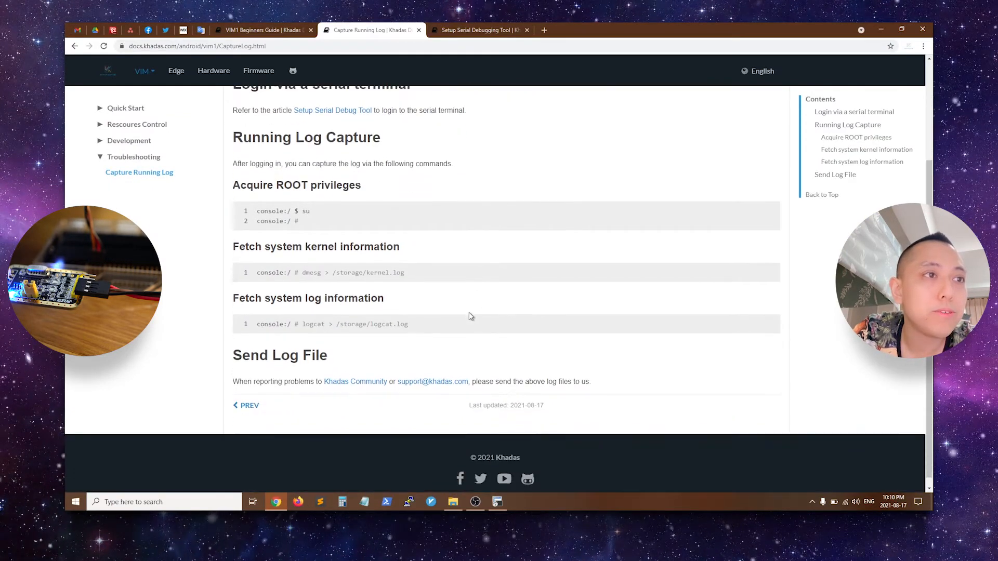
scroll(468, 252, "up", 1)
mouse_move(373, 232)
left_mouse_down()
mouse_move(233, 230)
mouse_move(308, 267)
left_mouse_up()
left_click(208, 265)
left_click(313, 250)
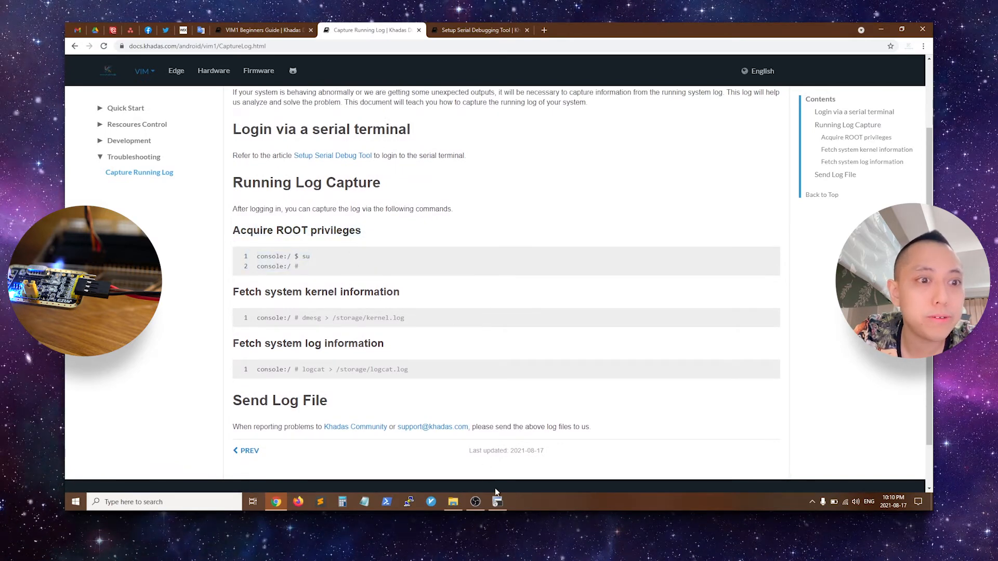
left_click(497, 502)
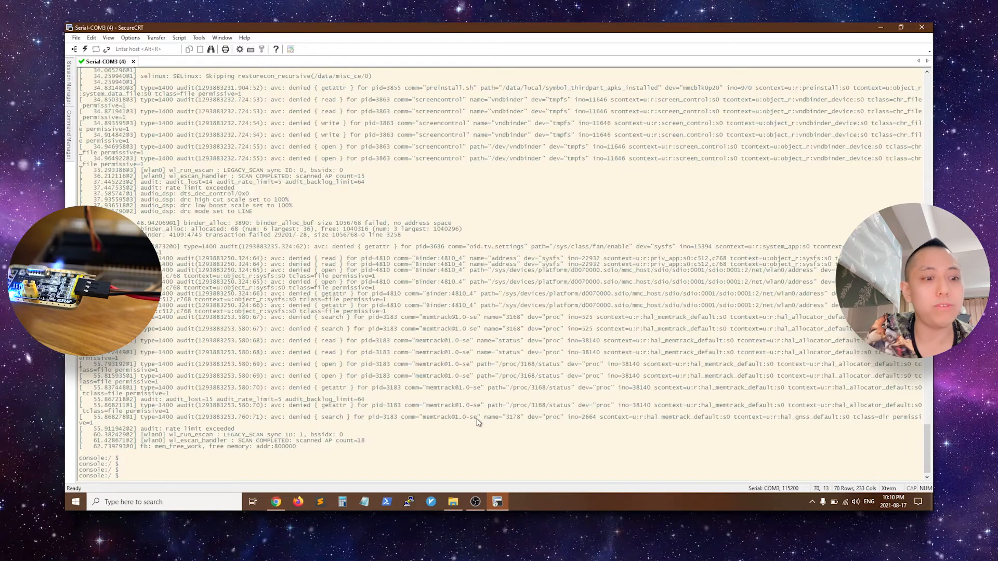
type("su")
Step: Run su to gain root and arrange the terminal beside the docs guide
key("Return")
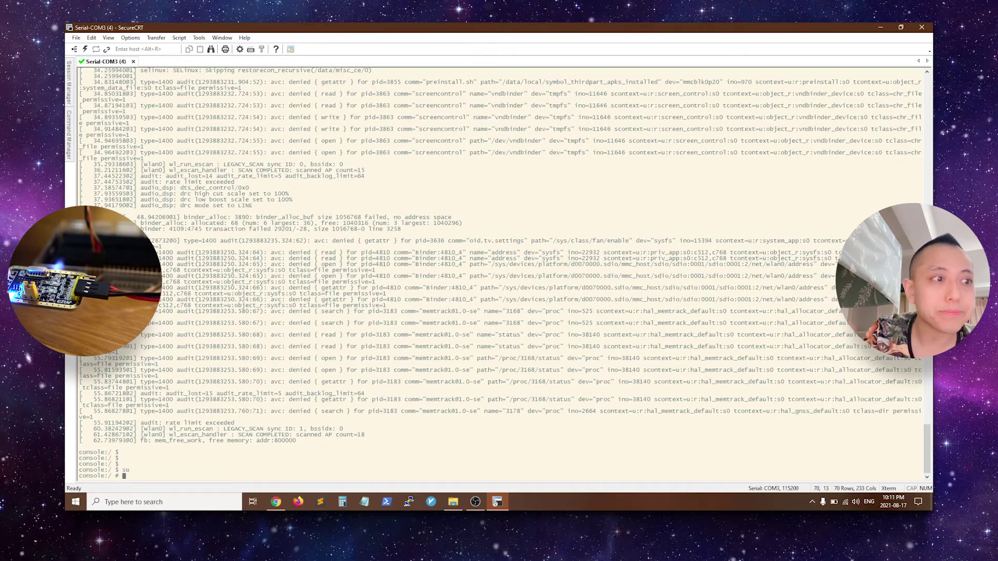
left_click(901, 27)
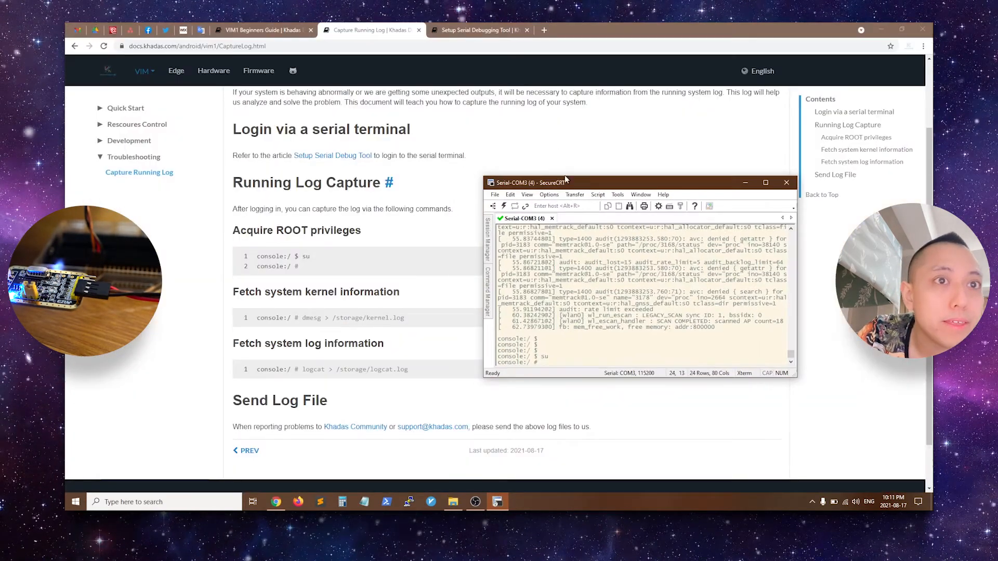
left_click_drag(579, 184, 575, 146)
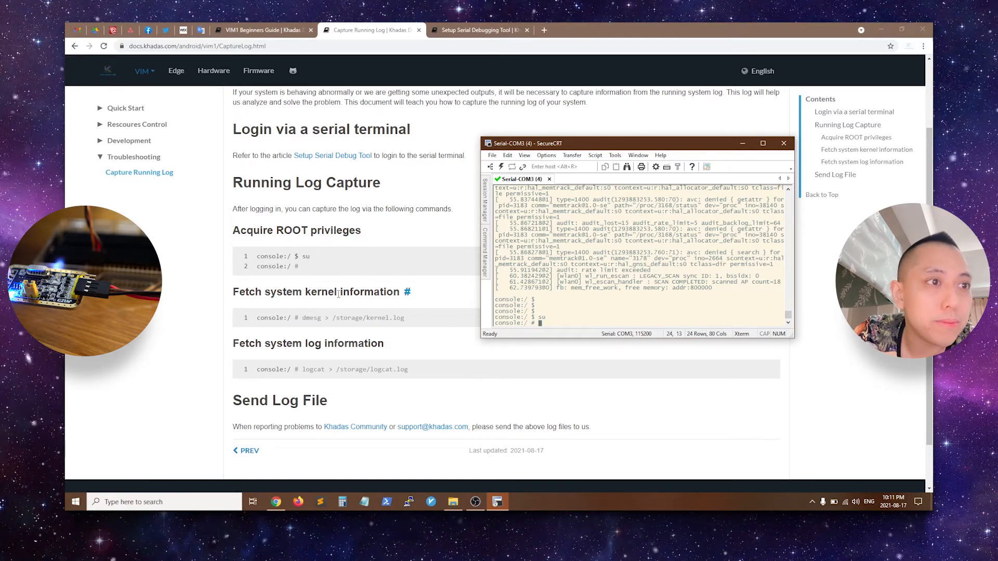
Step: Copy the dmesg command from the guide and run it to save the kernel log to /storage/kernel.log
left_click_drag(303, 318, 404, 318)
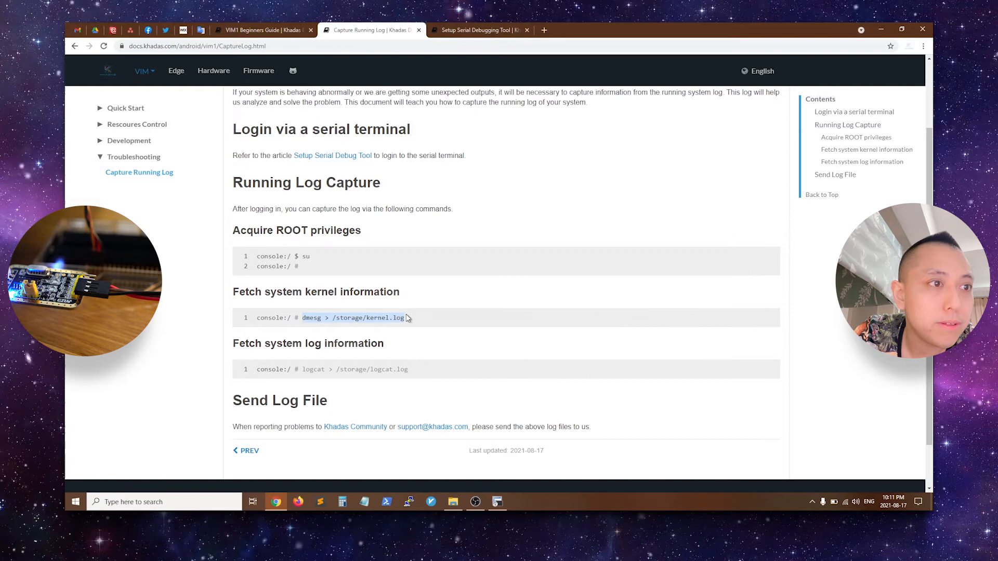
right_click(456, 318)
left_click(471, 324)
key("alt+Tab")
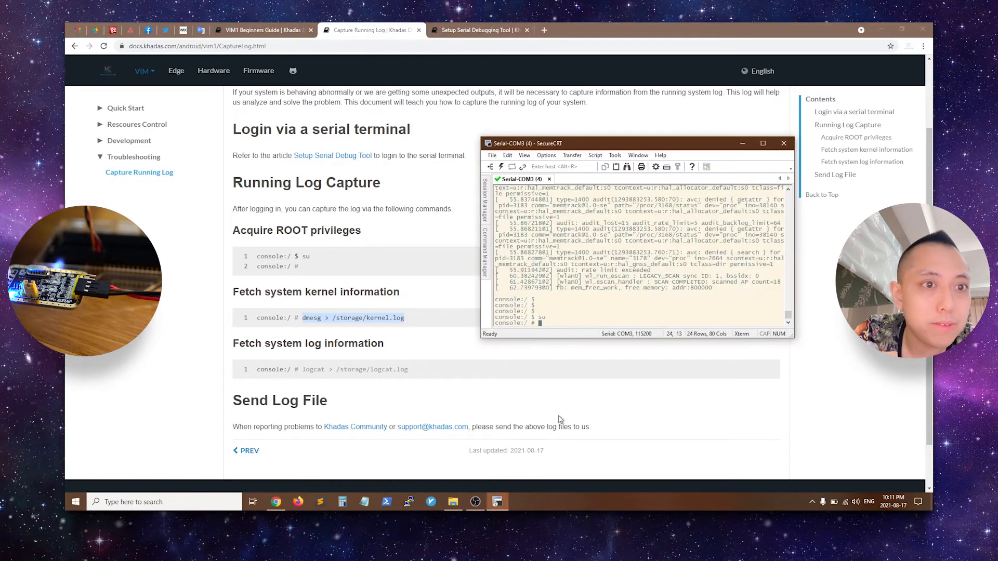
right_click(581, 319)
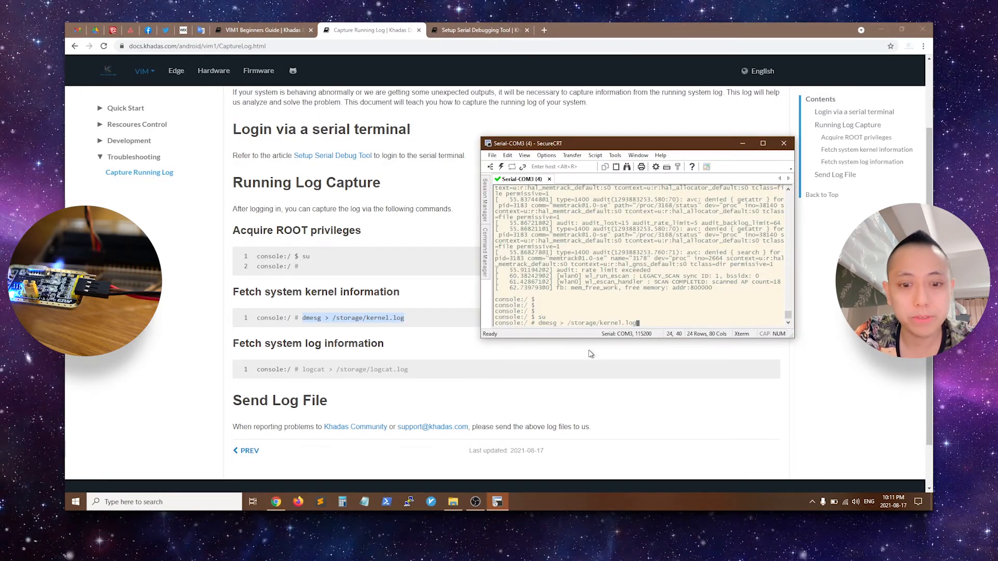
key("Return")
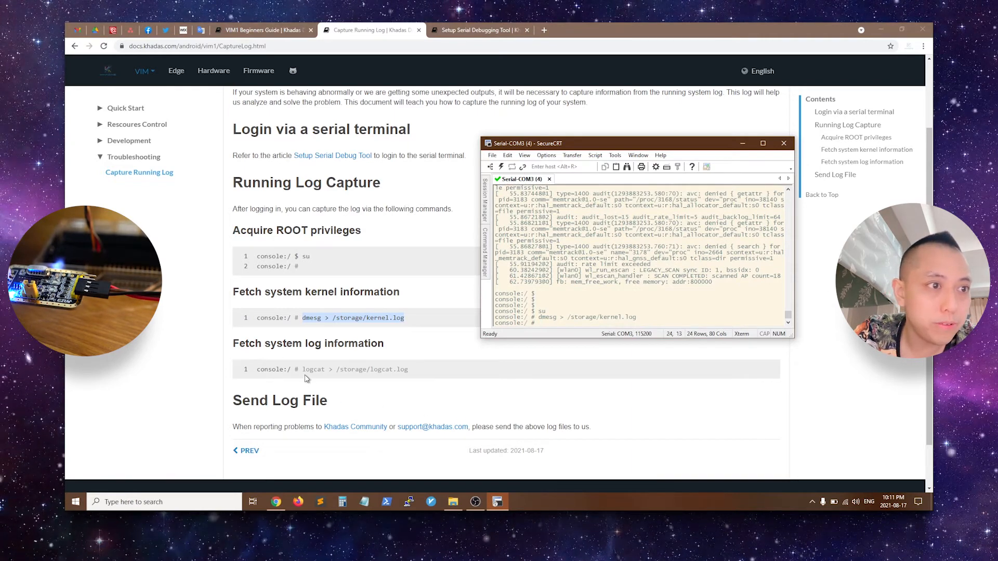
Step: Copy the 'logcat > /storage/logcat.log' command from the guide and switch back to the terminal
left_click_drag(303, 370, 412, 380)
right_click(412, 381)
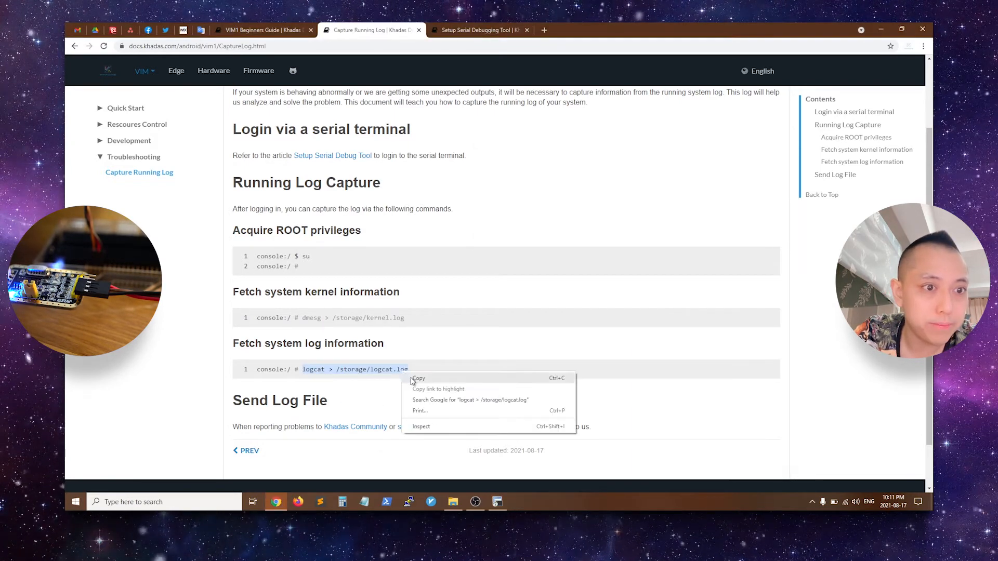
left_click(430, 378)
key("alt+Tab")
Step: Paste and confirm 'logcat > /storage/logcat.log' so logcat output is captured on the board
right_click(592, 322)
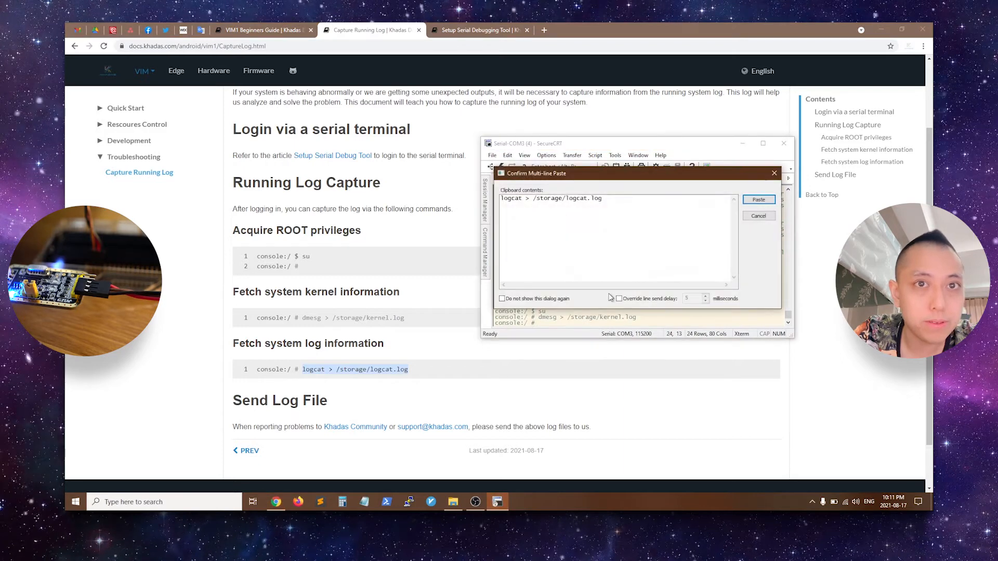
left_click(758, 200)
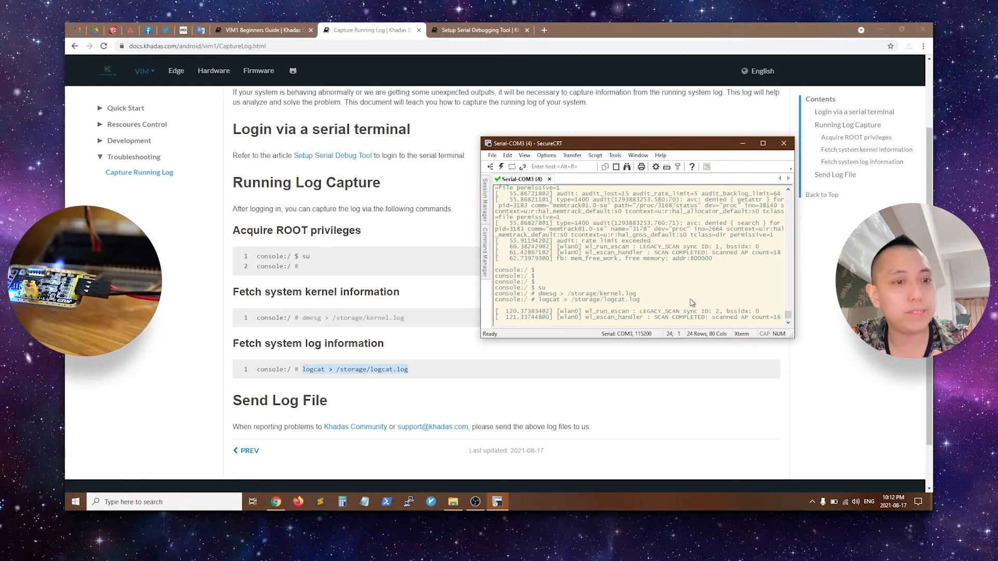
Step: Stop logcat with Ctrl+C, list /storage to confirm kernel.log and logcat.log, and cat kernel.log
key("ctrl+c")
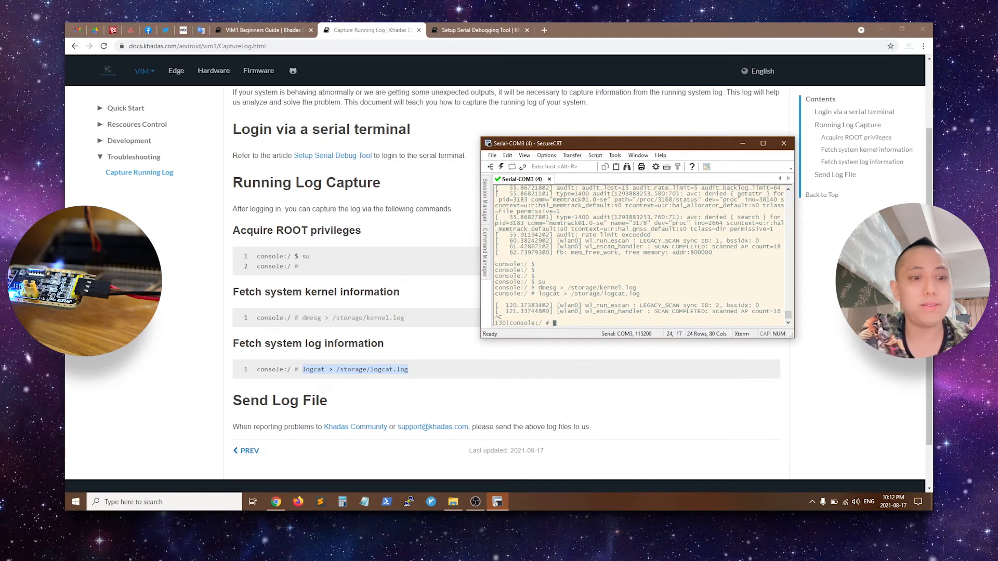
type("ls")
key("Return")
type("cd st")
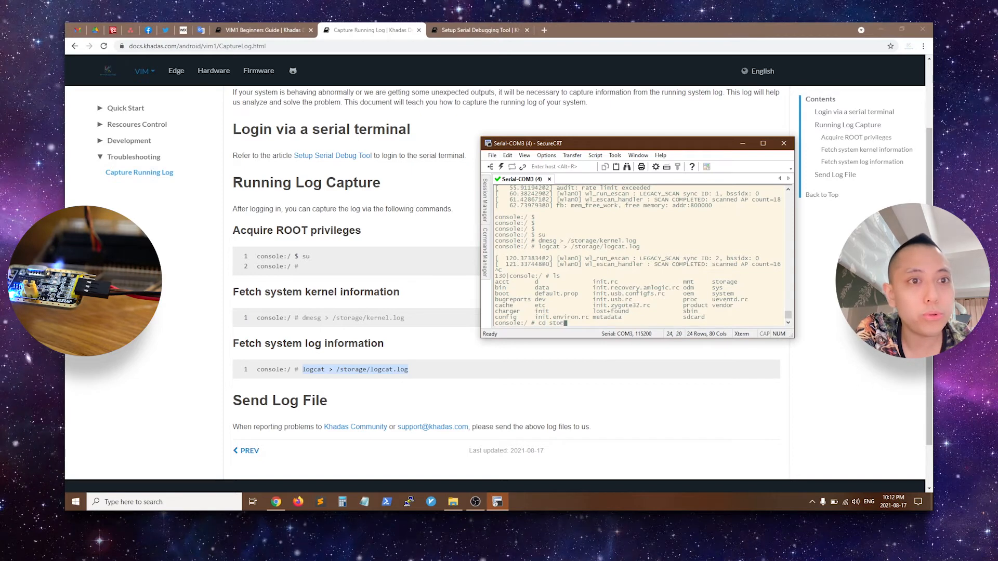
type("orage")
key("Return")
type("ls")
key("Return")
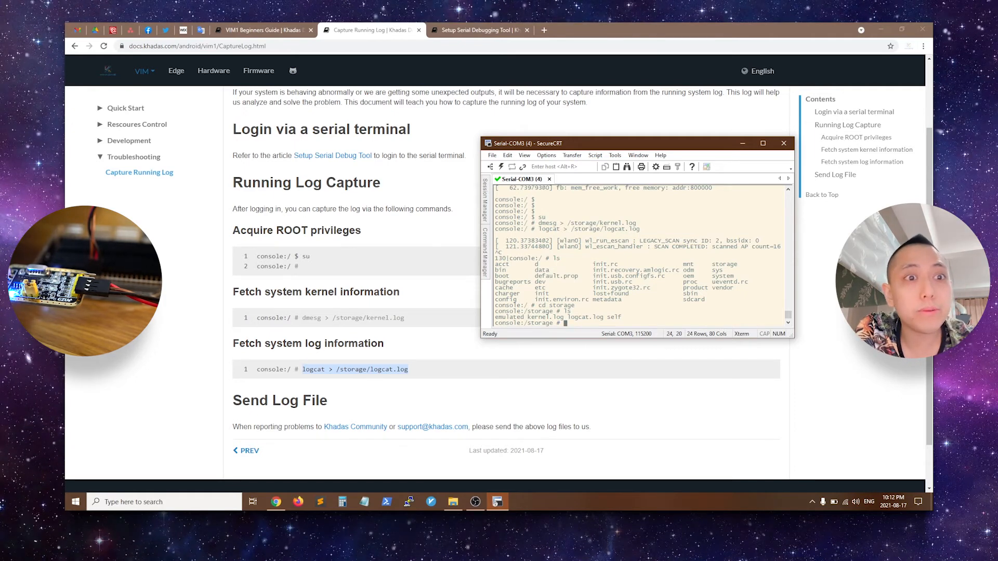
type("cat kernel.log")
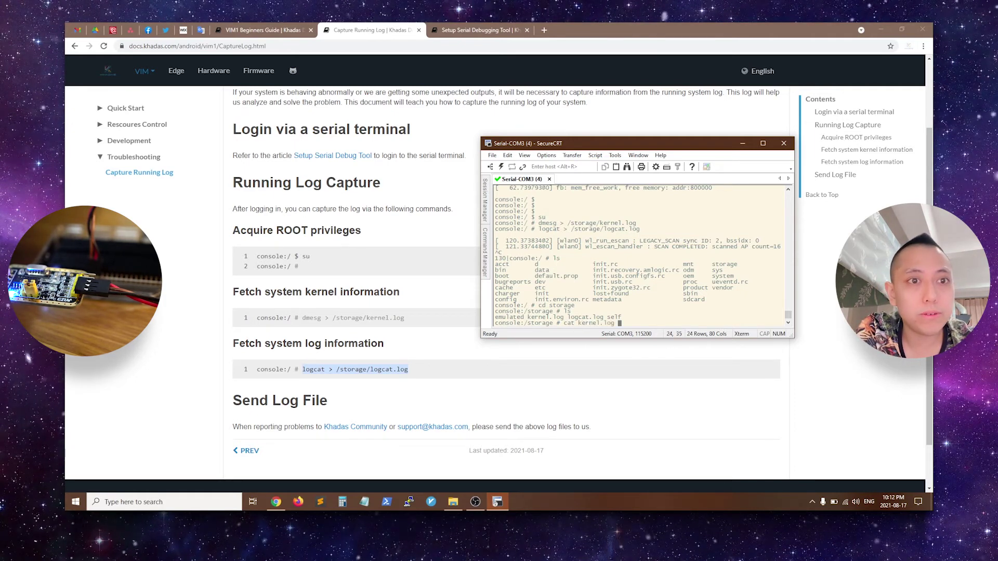
key("Return")
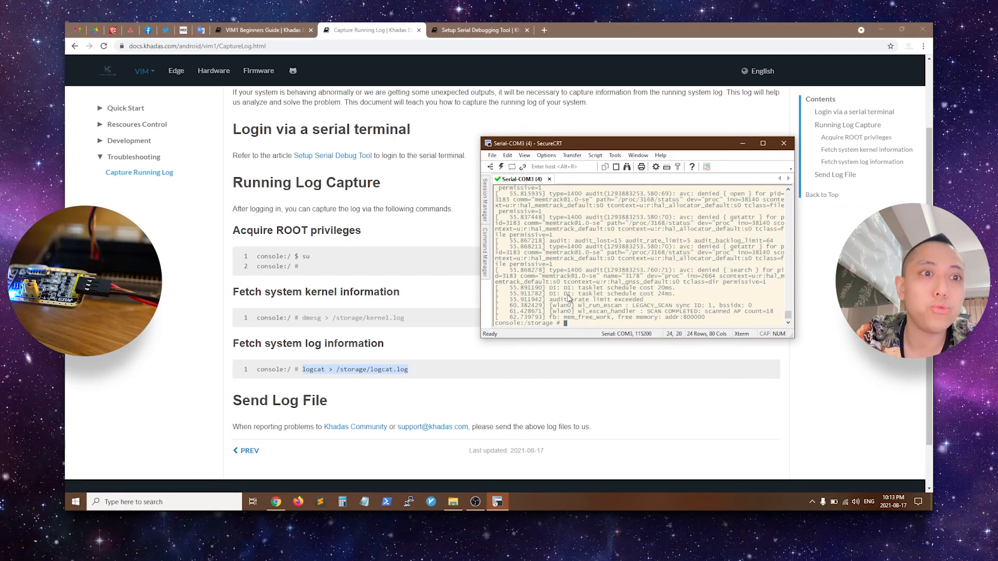
left_click(544, 30)
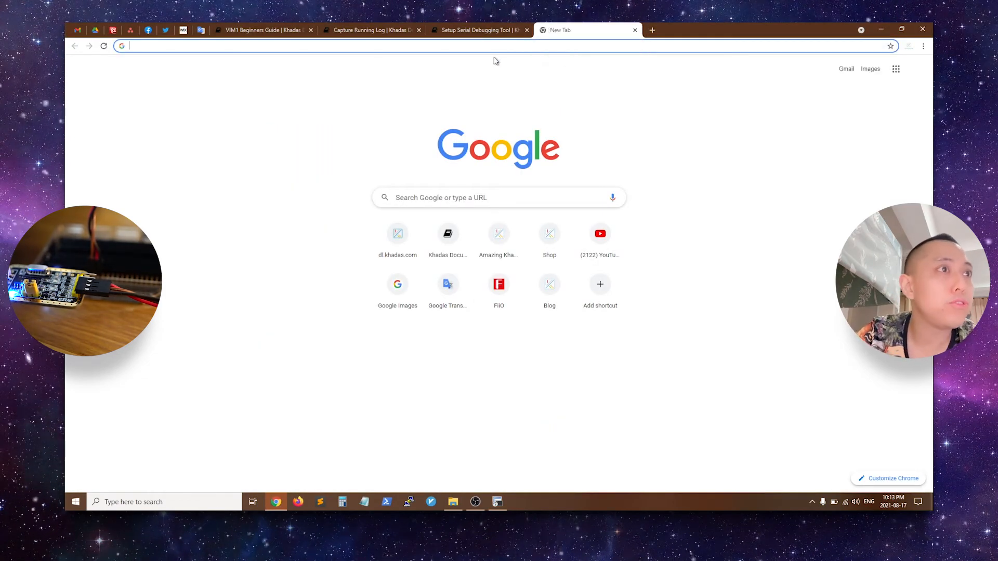
type("forum")
Step: Load the Khadas forum in a new tab, open the VIM3 category's latest topics and select its address
key("Return")
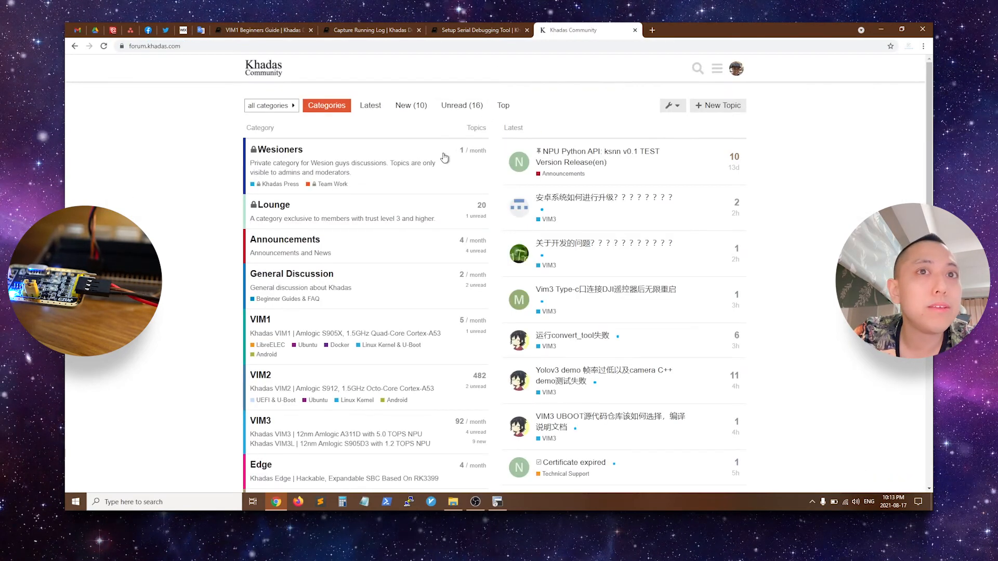
scroll(416, 272, "down", 3)
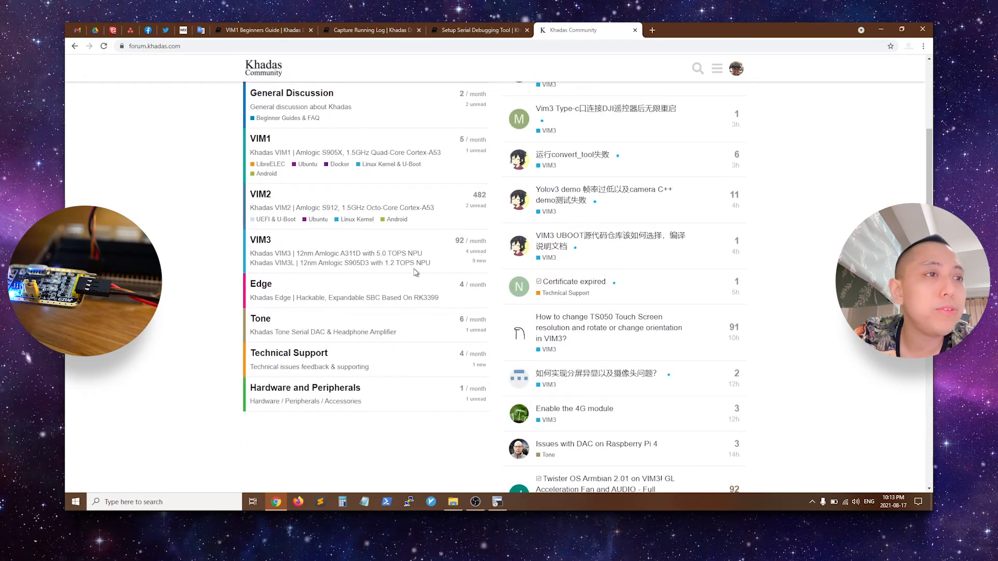
scroll(285, 195, "up", 1)
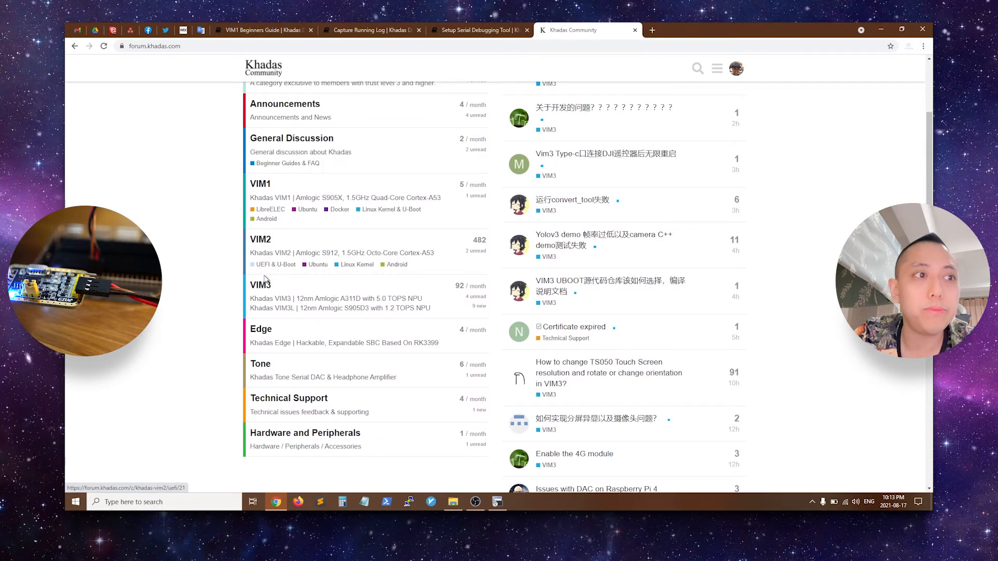
left_click(264, 284)
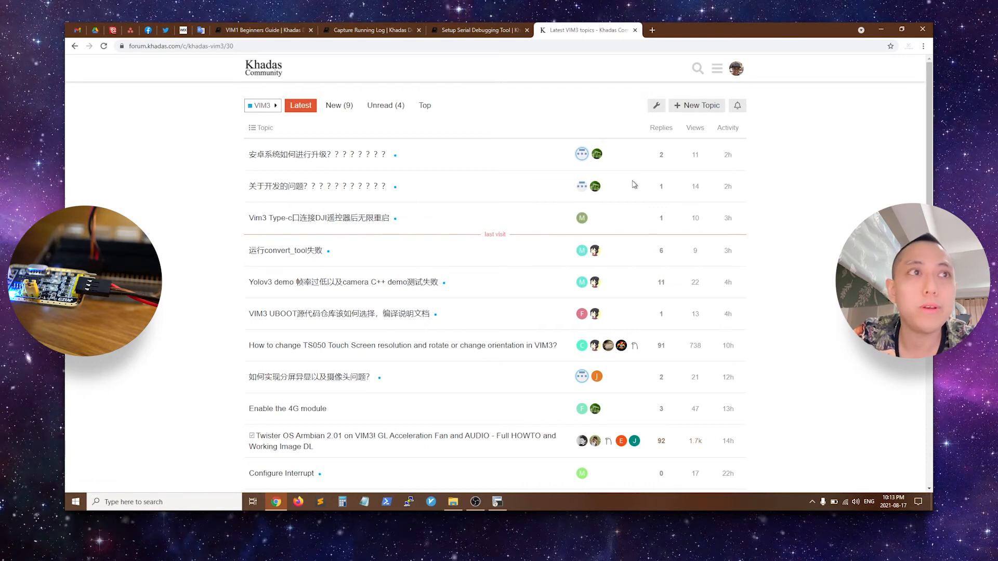
left_click(195, 45)
right_click(195, 47)
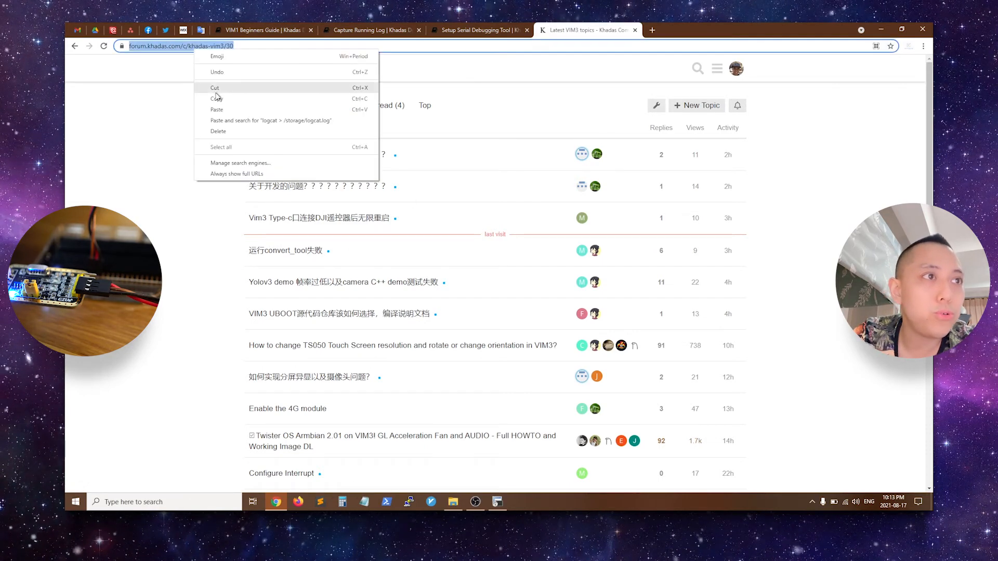
left_click(214, 93)
left_click(924, 47)
left_click(851, 81)
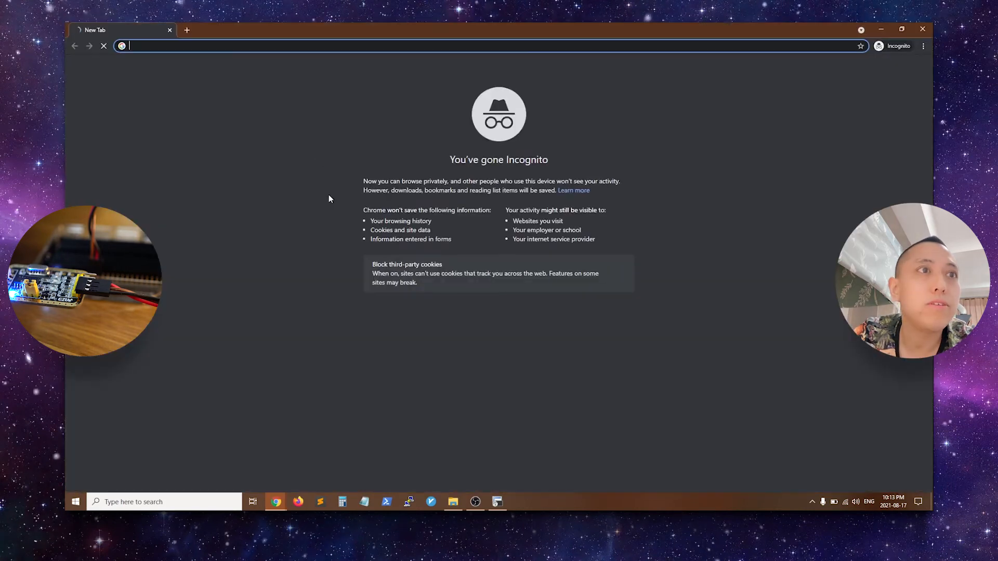
right_click(358, 45)
left_click(398, 119)
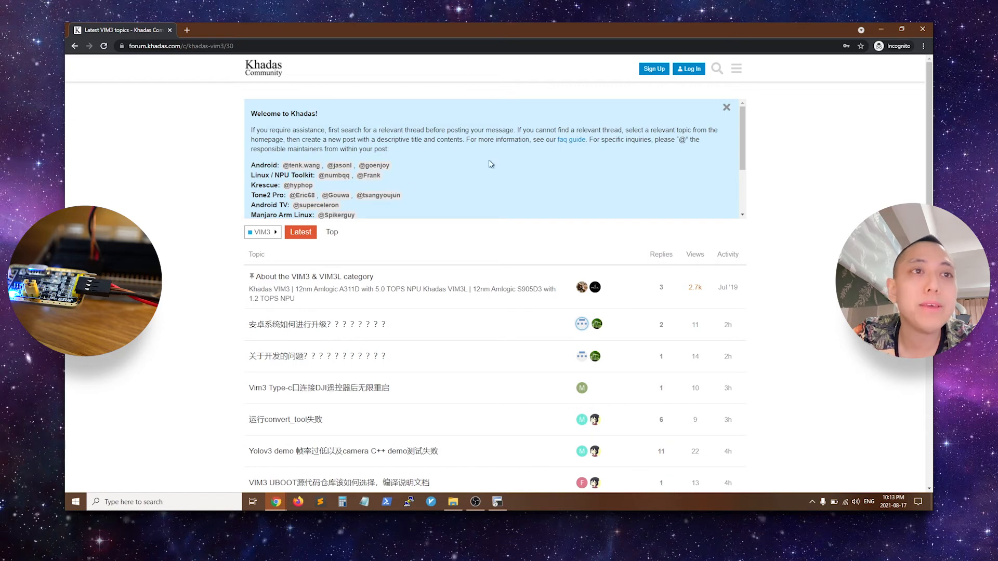
left_click(923, 29)
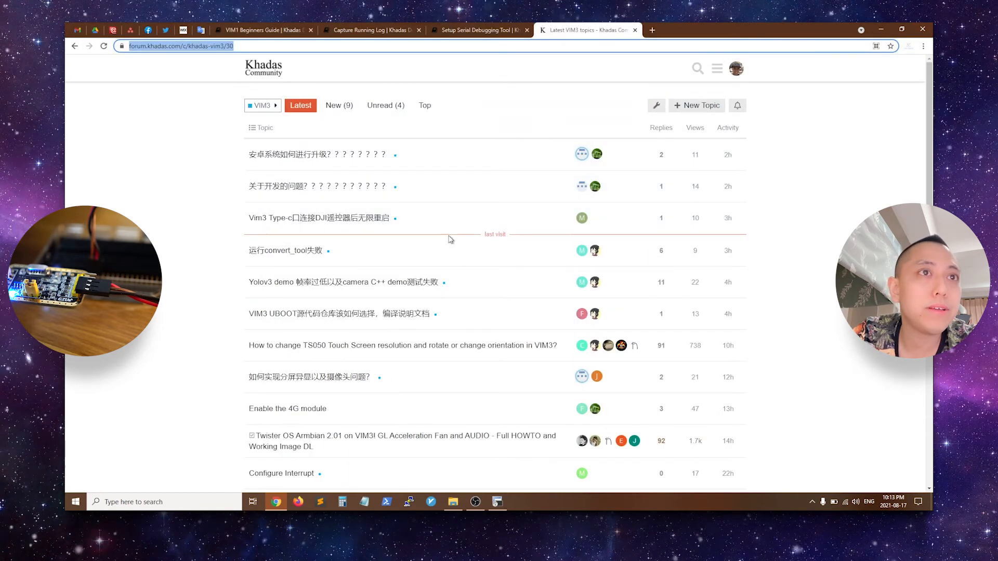
Step: Open the CH340 converter link from the Setup Serial Debugging Tool guide in a new tab and close the forum tab
left_click(479, 30)
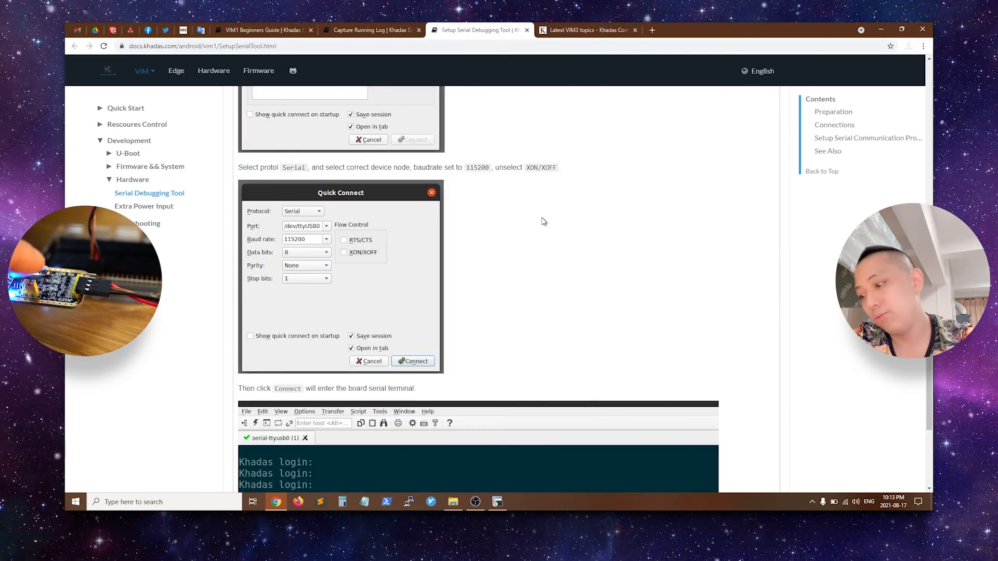
scroll(509, 224, "up", 5)
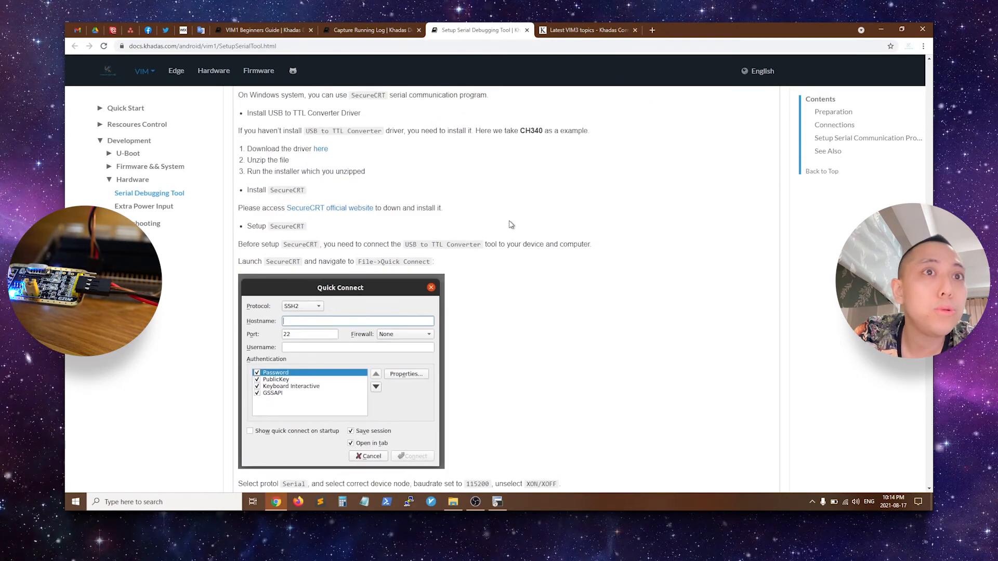
scroll(511, 224, "up", 5)
scroll(512, 225, "up", 4)
scroll(513, 225, "up", 2)
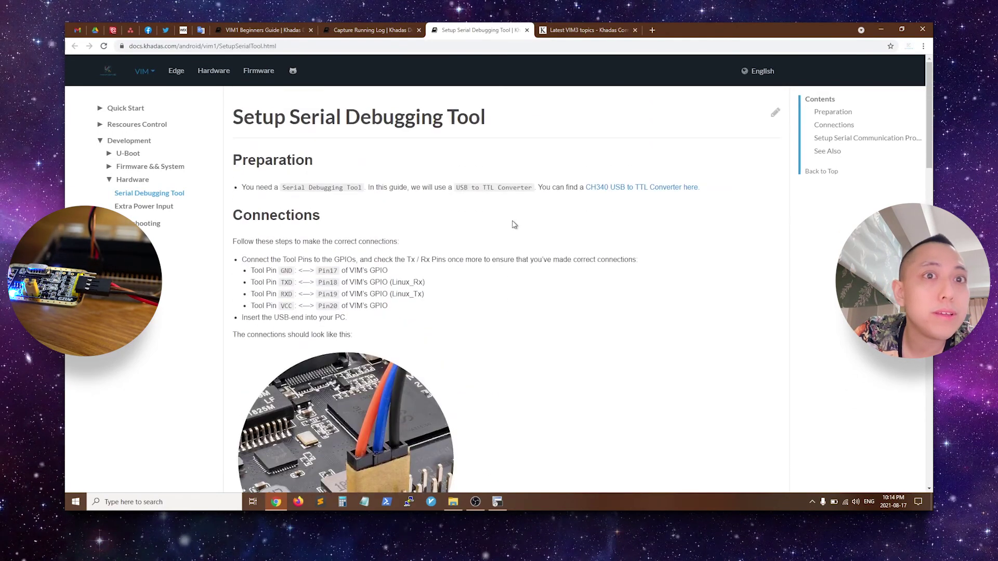
right_click(667, 188)
left_click(694, 197)
left_click(713, 31)
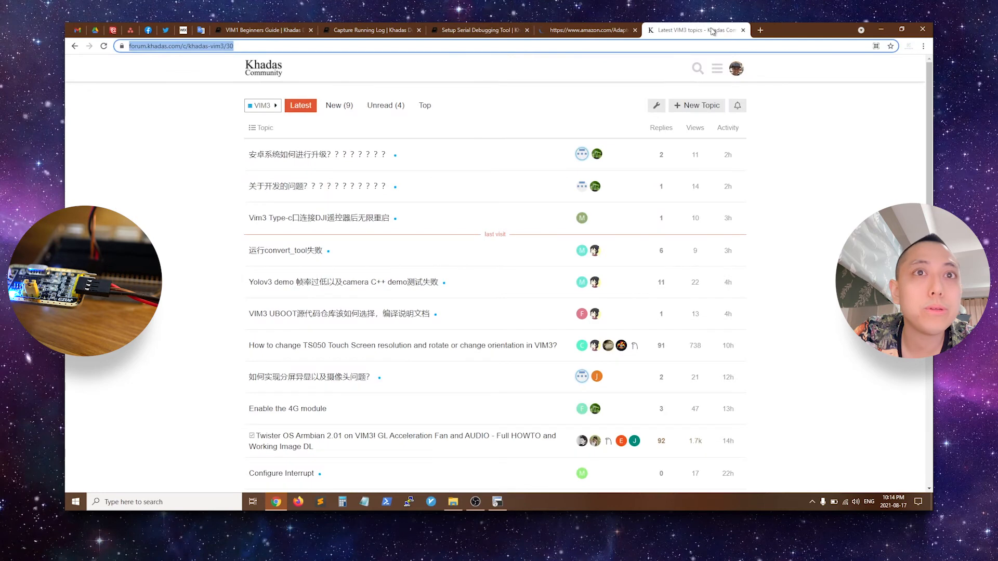
left_click(743, 30)
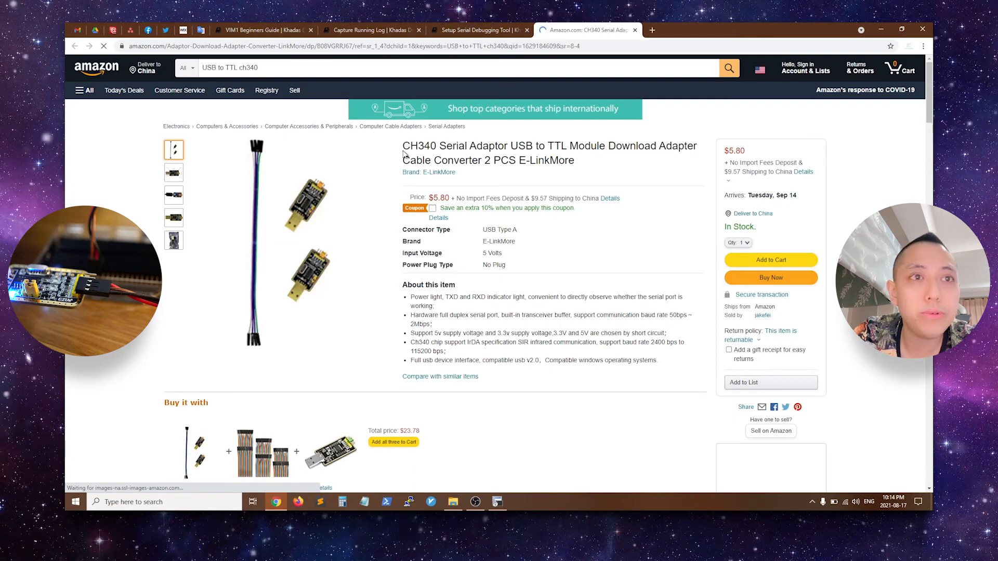
Step: Highlight CH340 in the listing title, then the guide's driver installation and 'Download the driver here' text
double_click(413, 147)
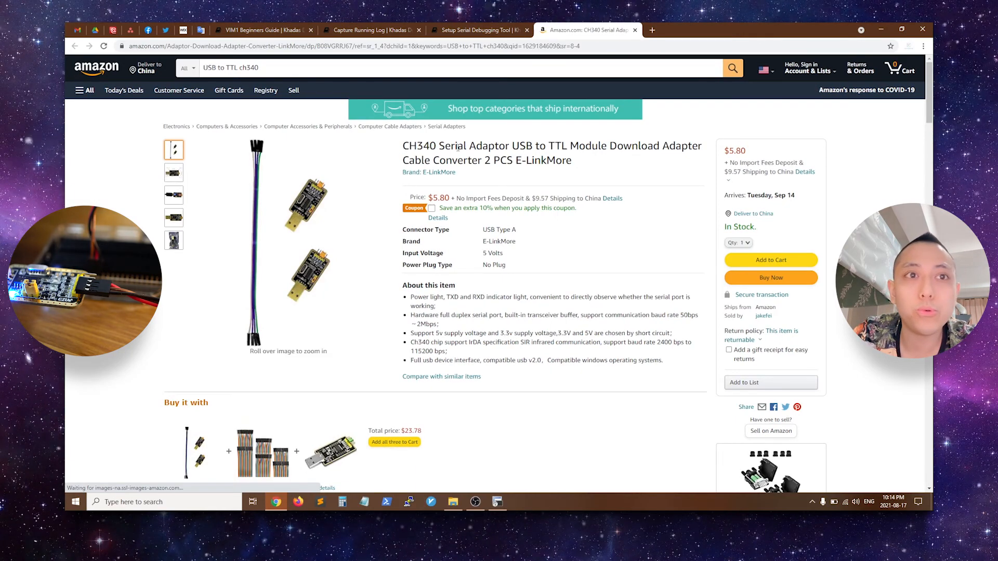
left_click(472, 34)
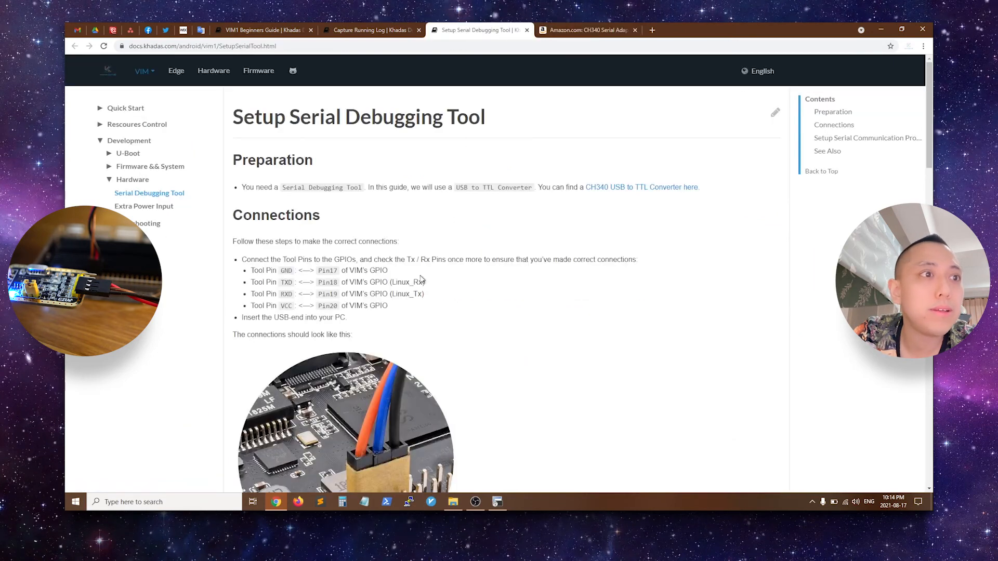
scroll(421, 280, "down", 6)
scroll(417, 273, "down", 4)
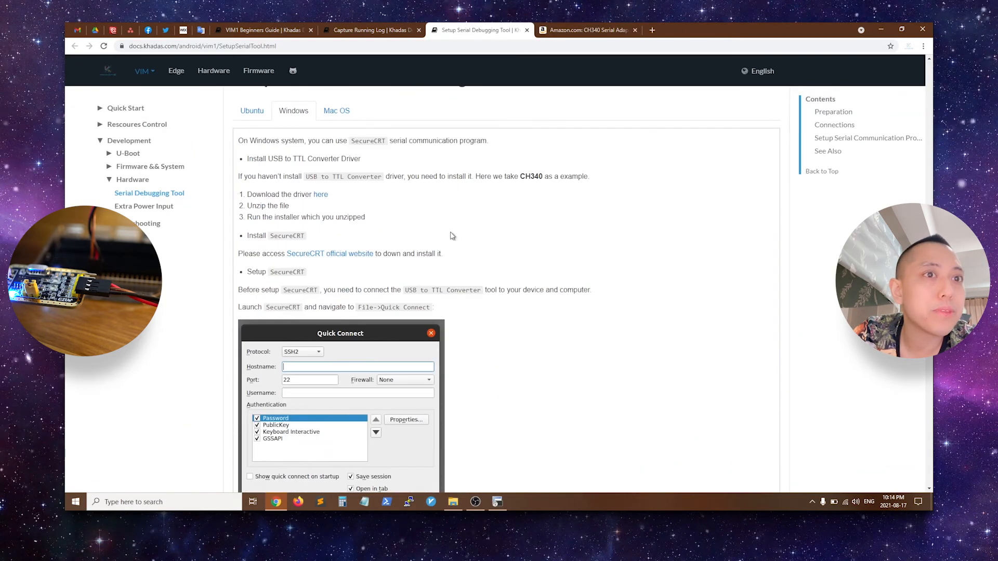
left_click_drag(553, 176, 488, 176)
left_click_drag(247, 194, 328, 194)
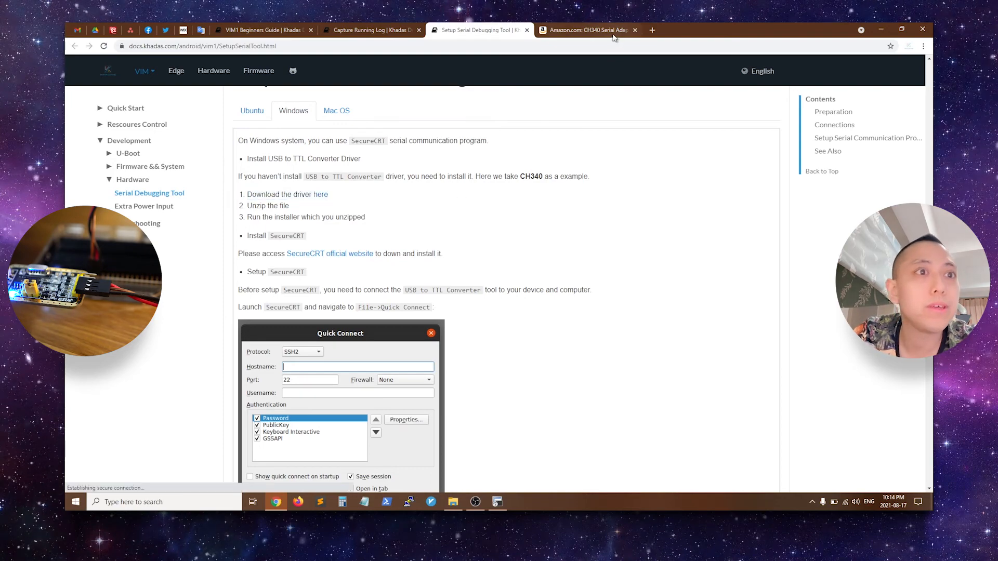
Step: Dismiss the currency popup on the Amazon CH340 listing and return to the Setup Serial Debugging Tool guide
left_click(592, 30)
left_click(762, 165)
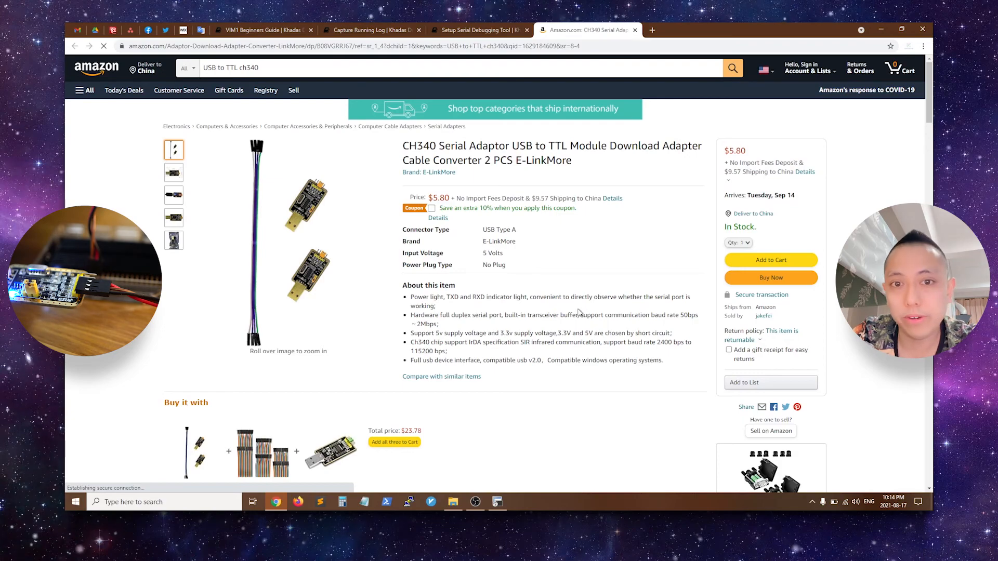
scroll(579, 313, "down", 3)
scroll(580, 313, "down", 1)
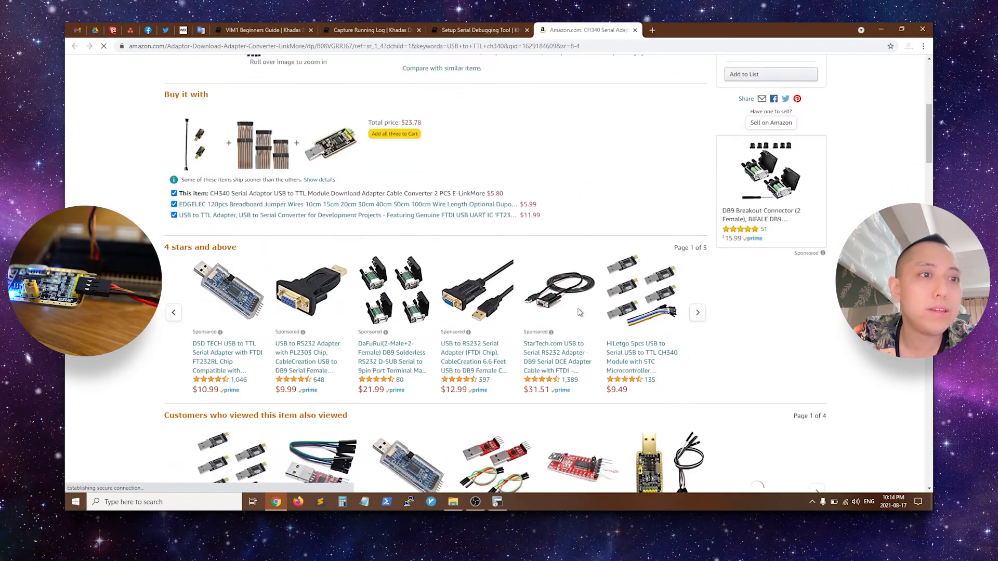
scroll(580, 313, "down", 2)
scroll(579, 313, "up", 3)
scroll(580, 312, "up", 3)
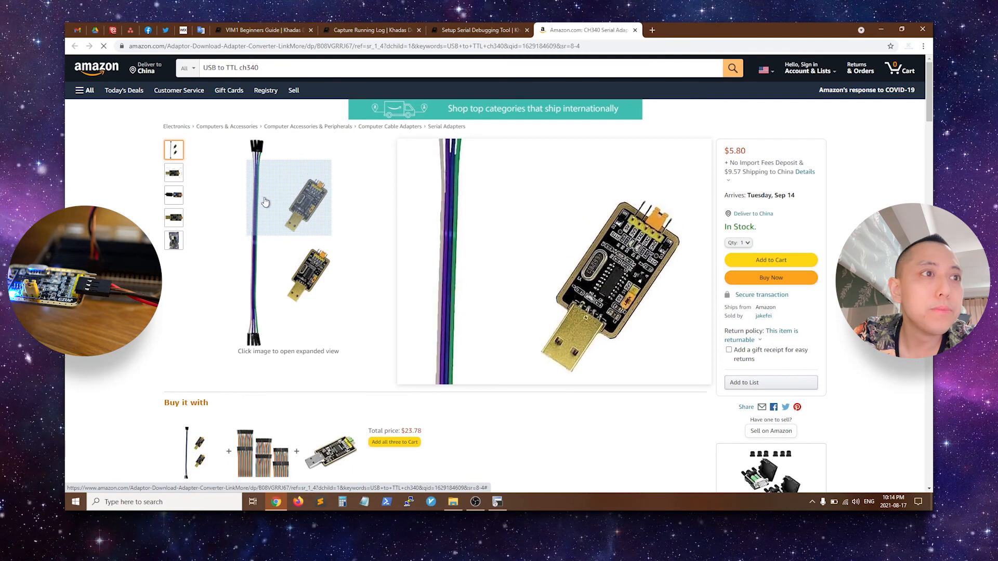
left_click(479, 31)
scroll(394, 353, "up", 5)
scroll(394, 352, "up", 5)
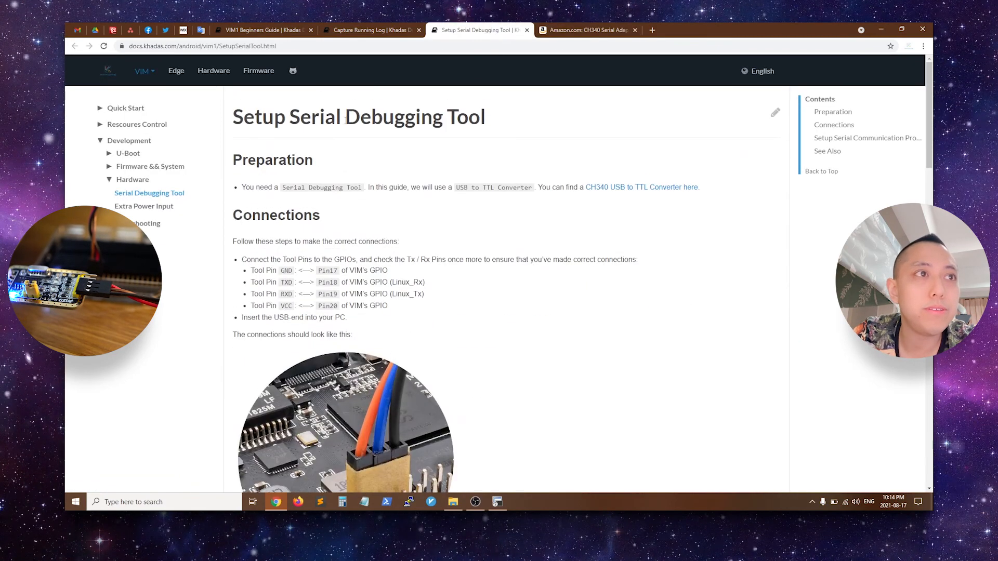
Step: Check the guide's address, then switch to the Capture Running Log tab with Ctrl+Shift+Tab
key("ctrl+l")
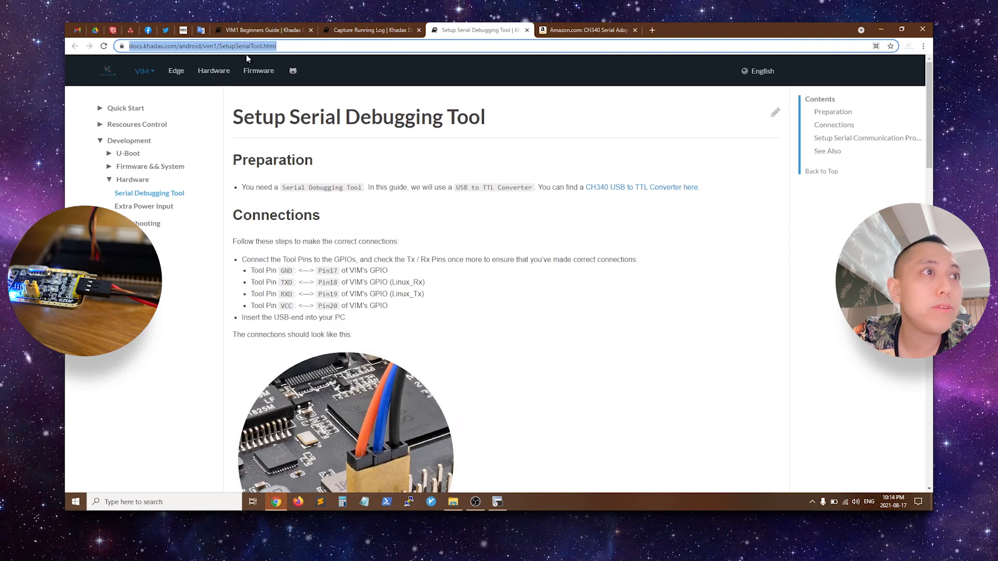
mouse_move(489, 159)
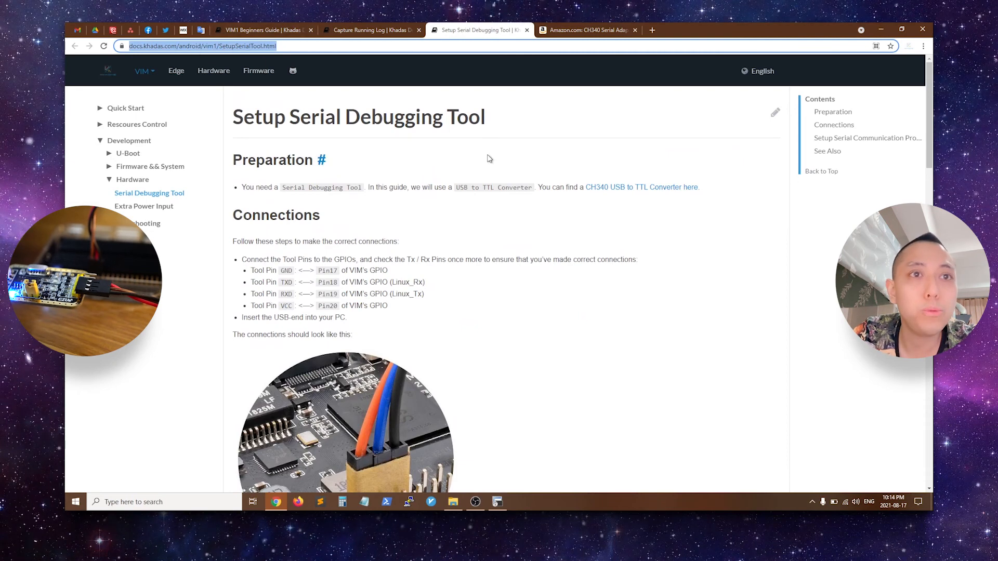
left_click(494, 165)
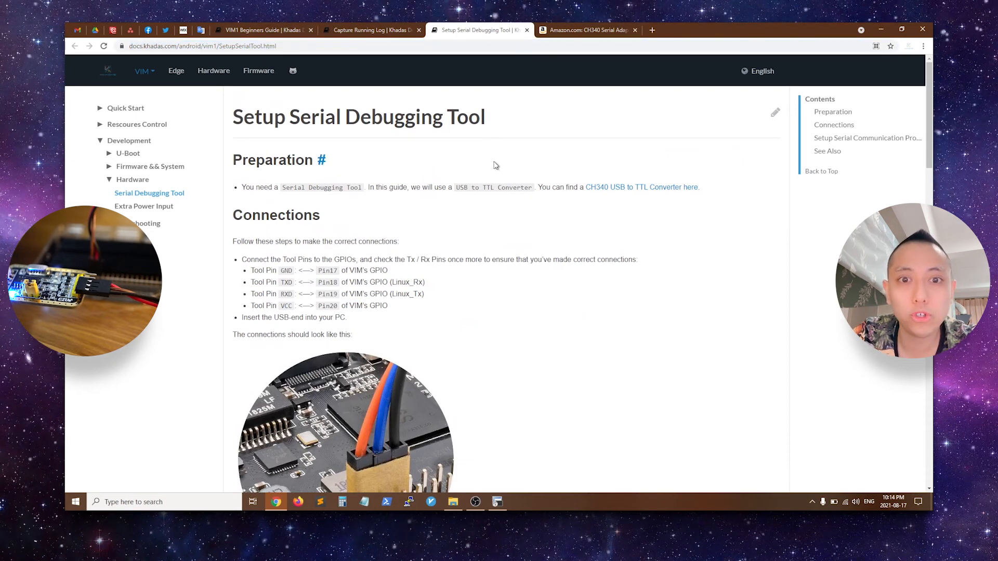
key("ctrl+shift+Tab")
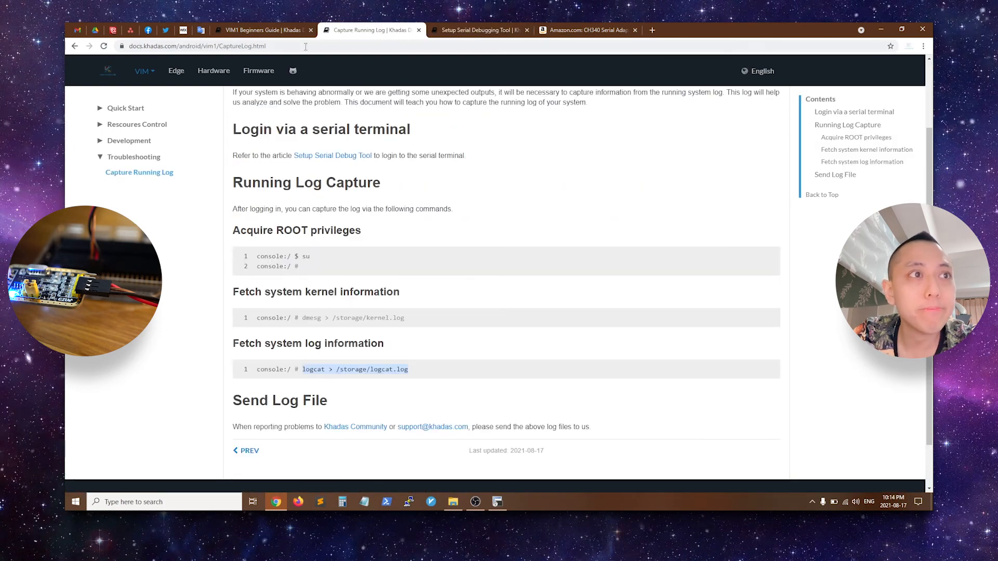